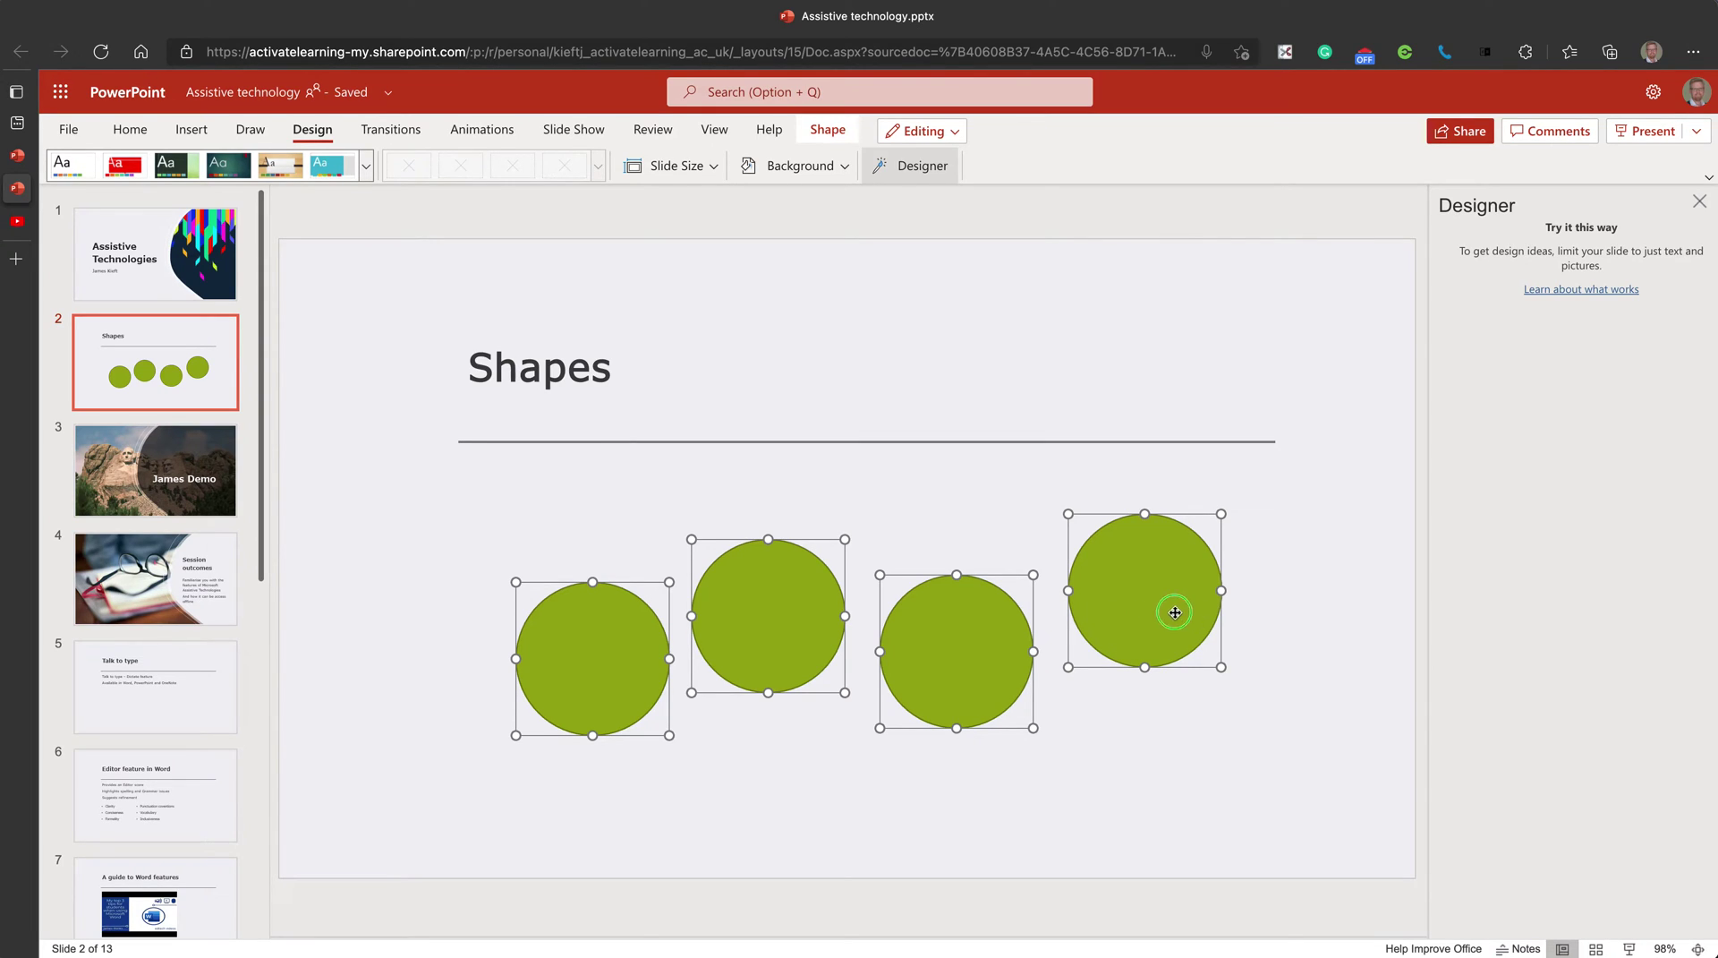
Auto Fix the four green circles into a level, evenly spaced, equally sized row
right_click(1177, 616)
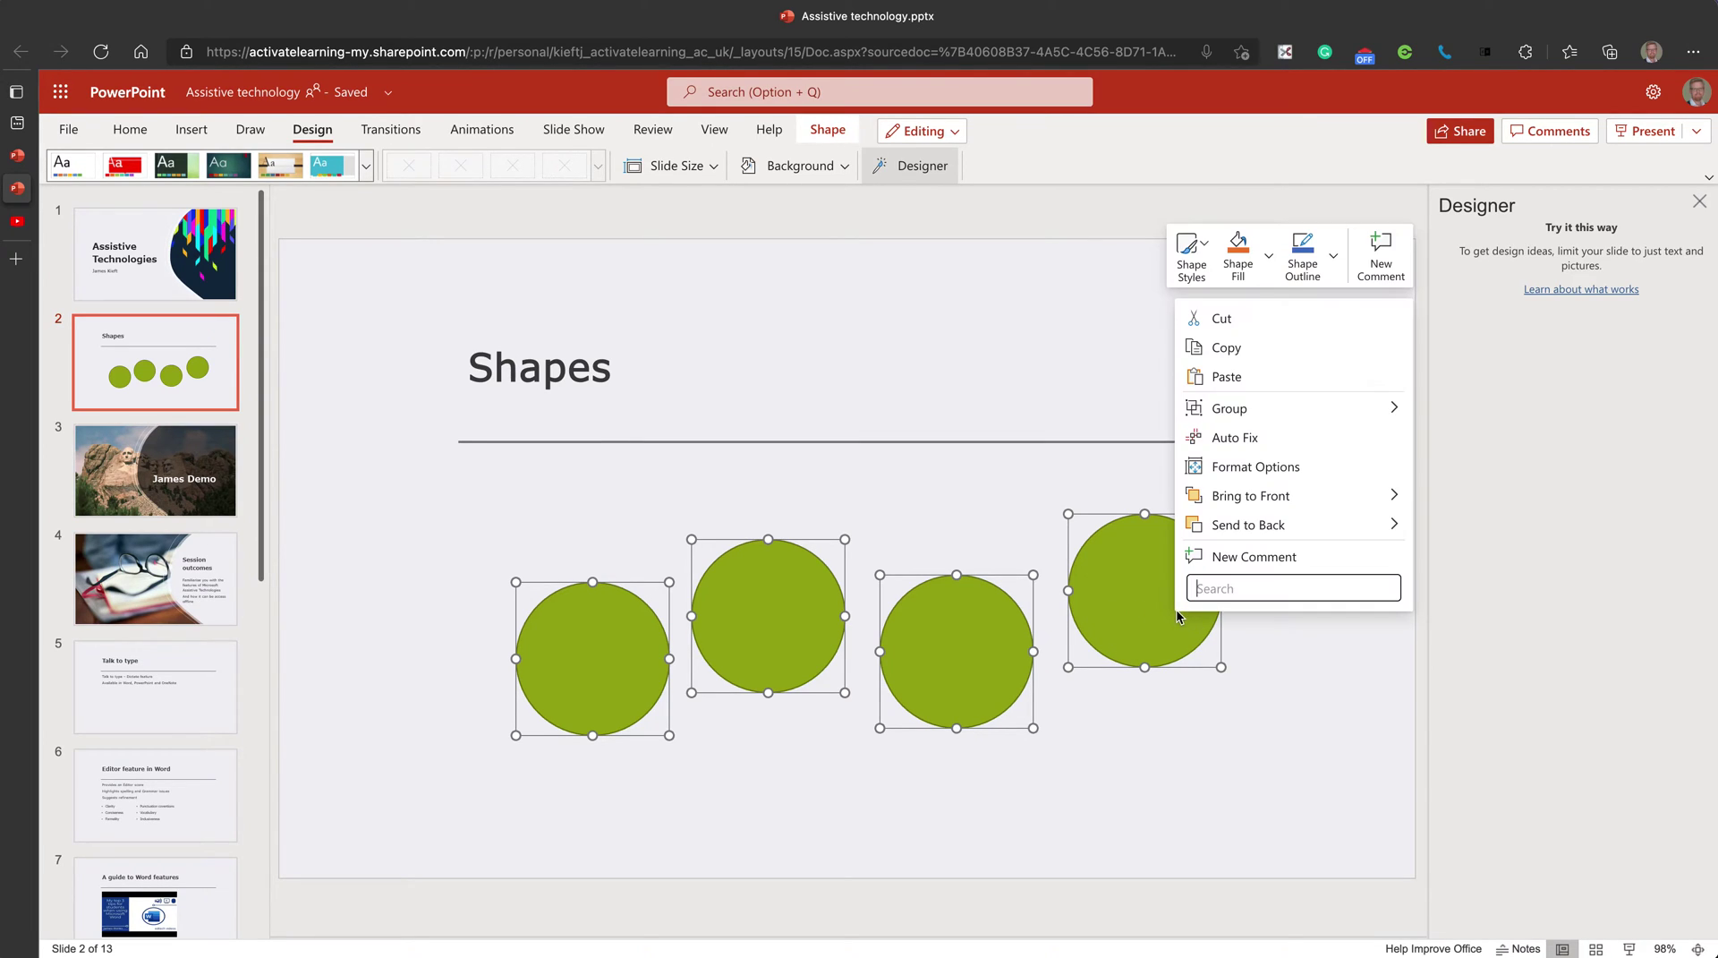
click(1235, 439)
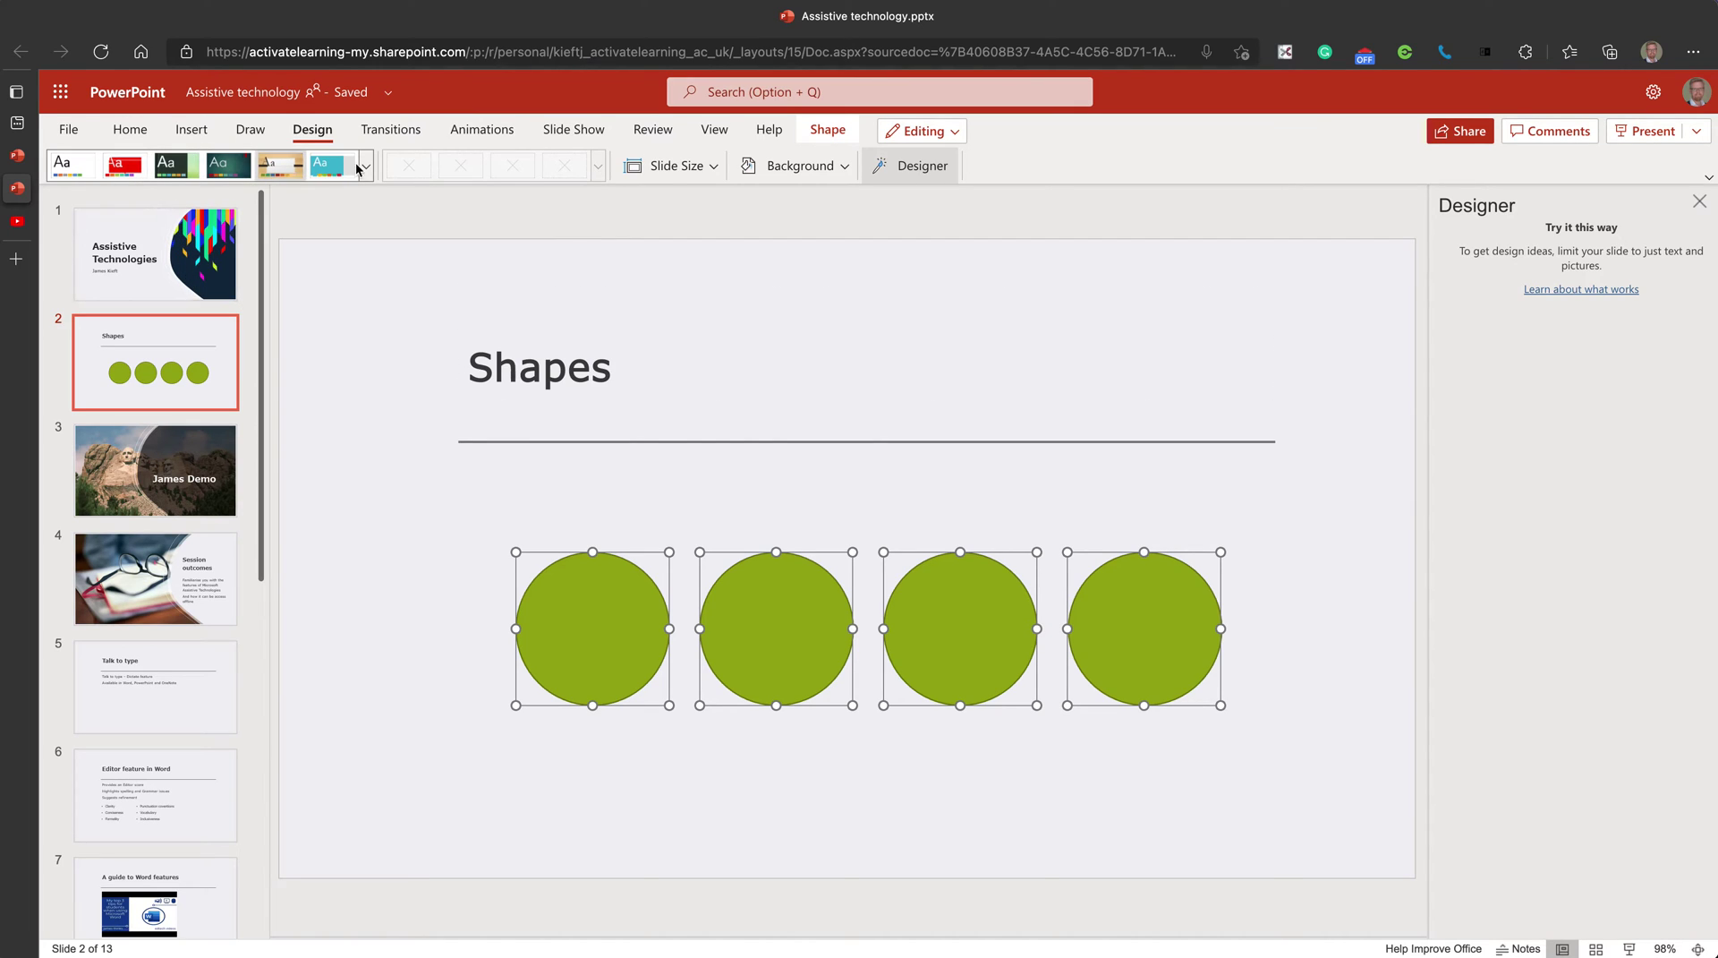
Insert a new slide after Shapes and title it 'Design', correcting the misspelling
click(192, 130)
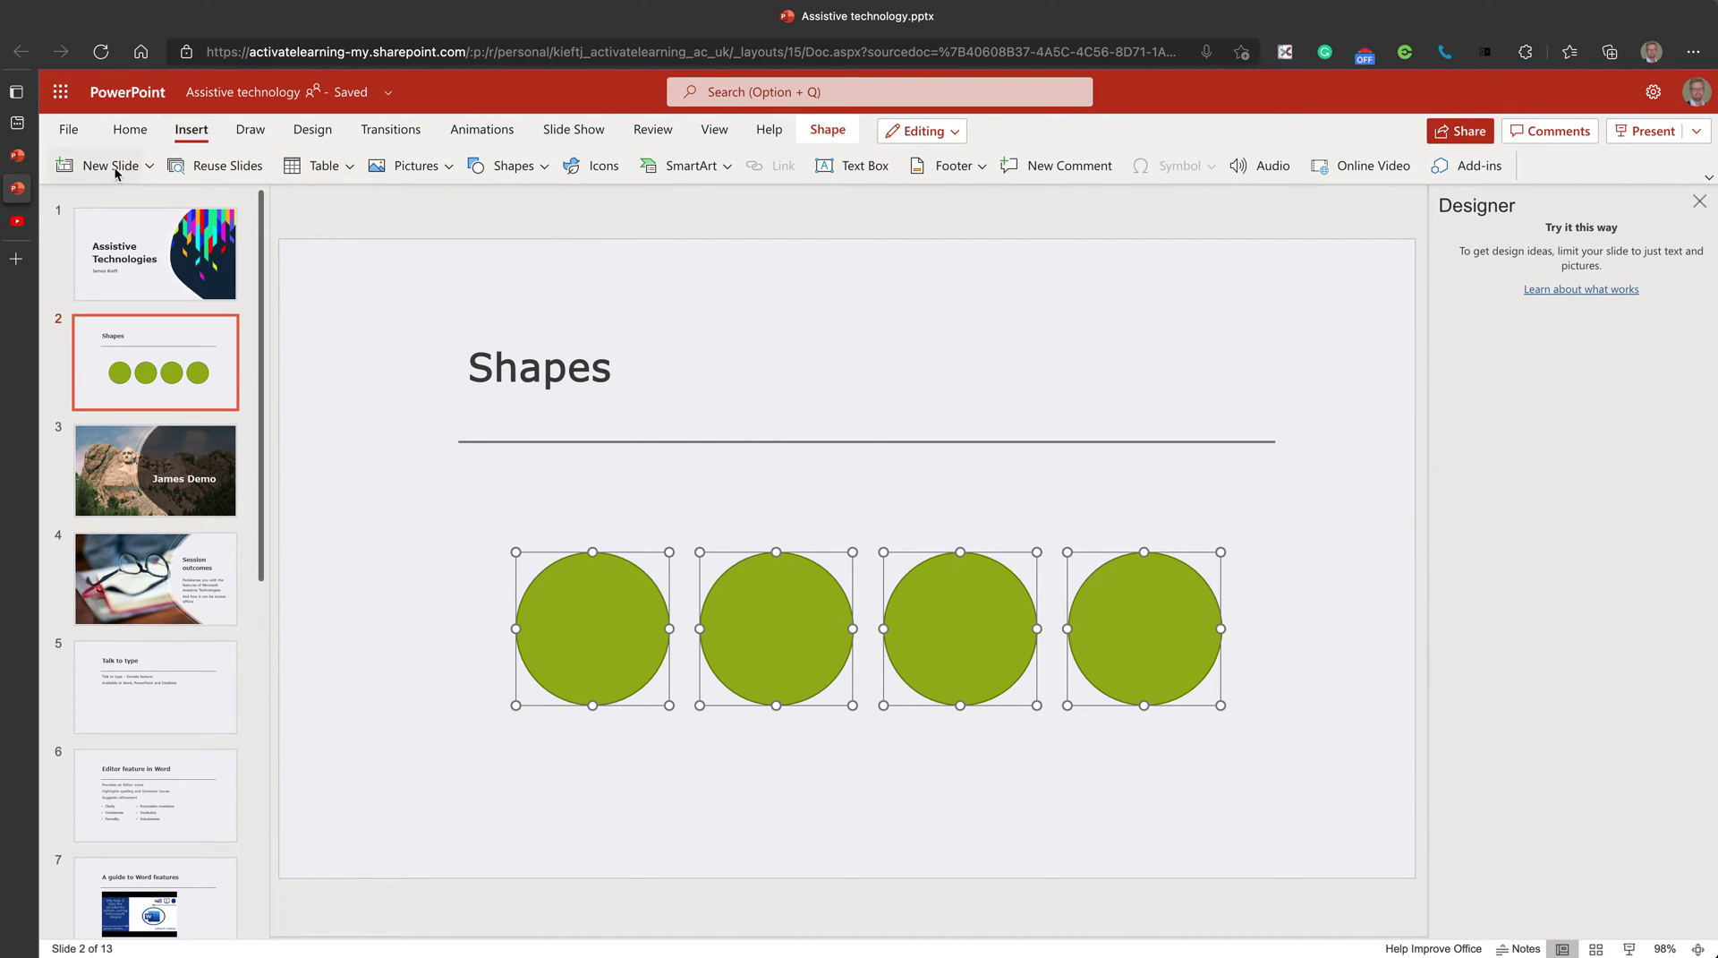
click(115, 170)
click(484, 382)
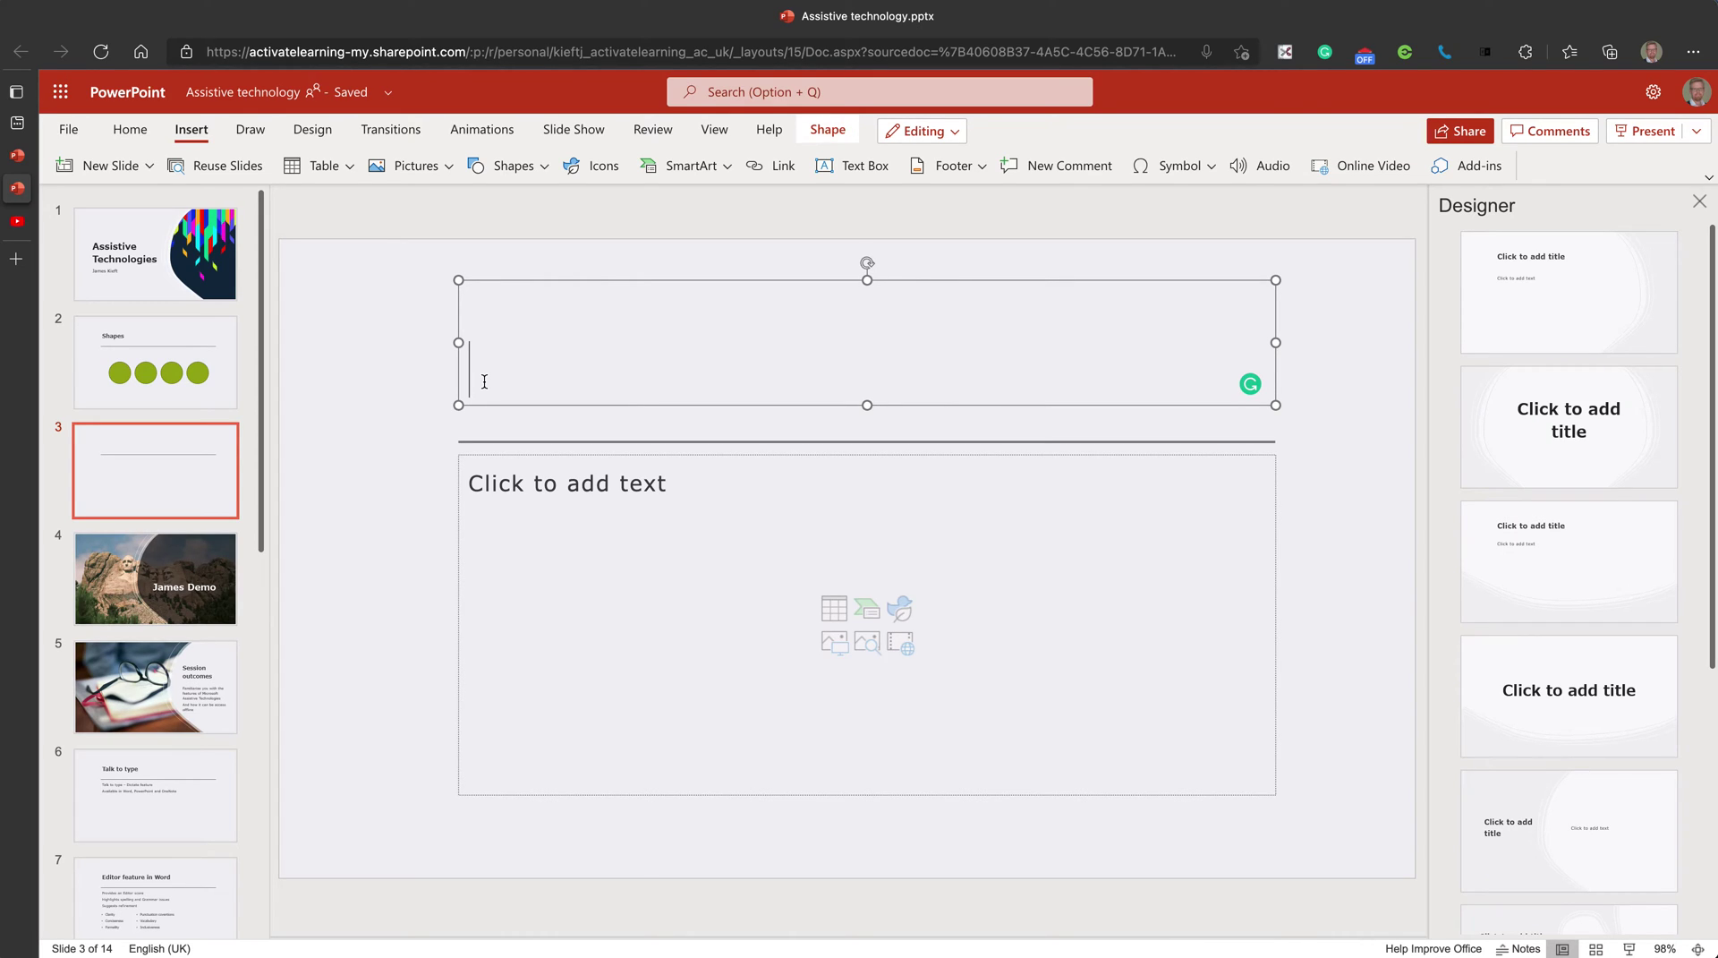
text(Desing)
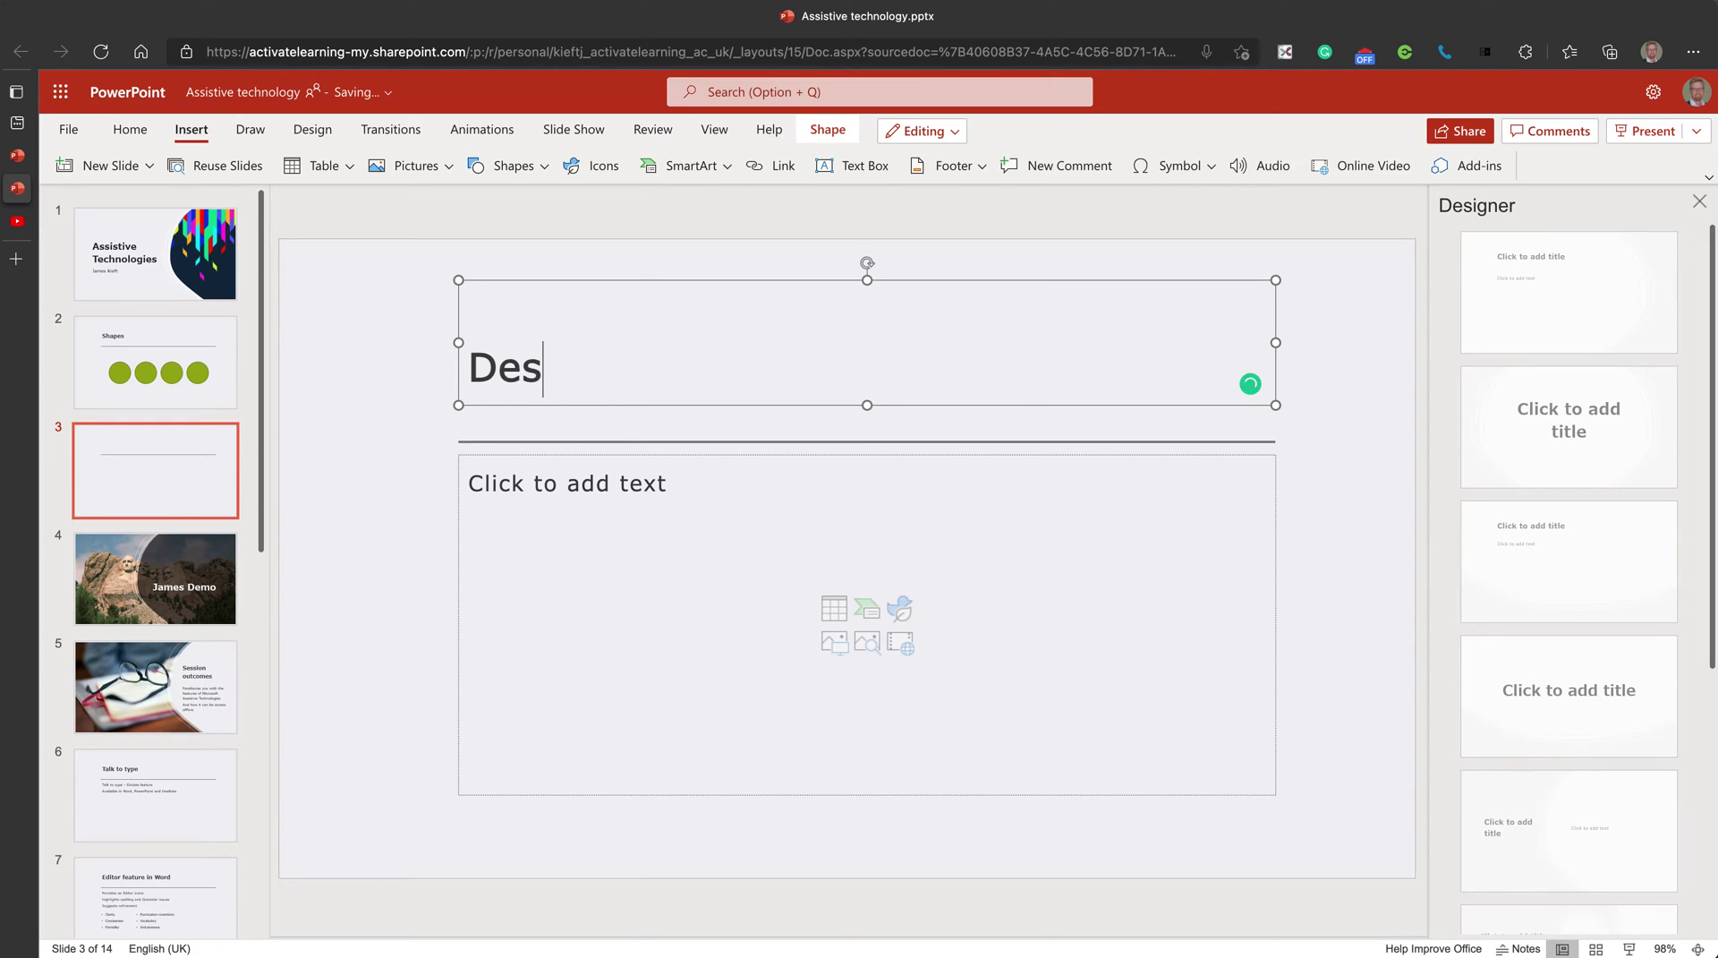
key(BackSpace)
key(BackSpace)
key(BackSpace)
text(ign)
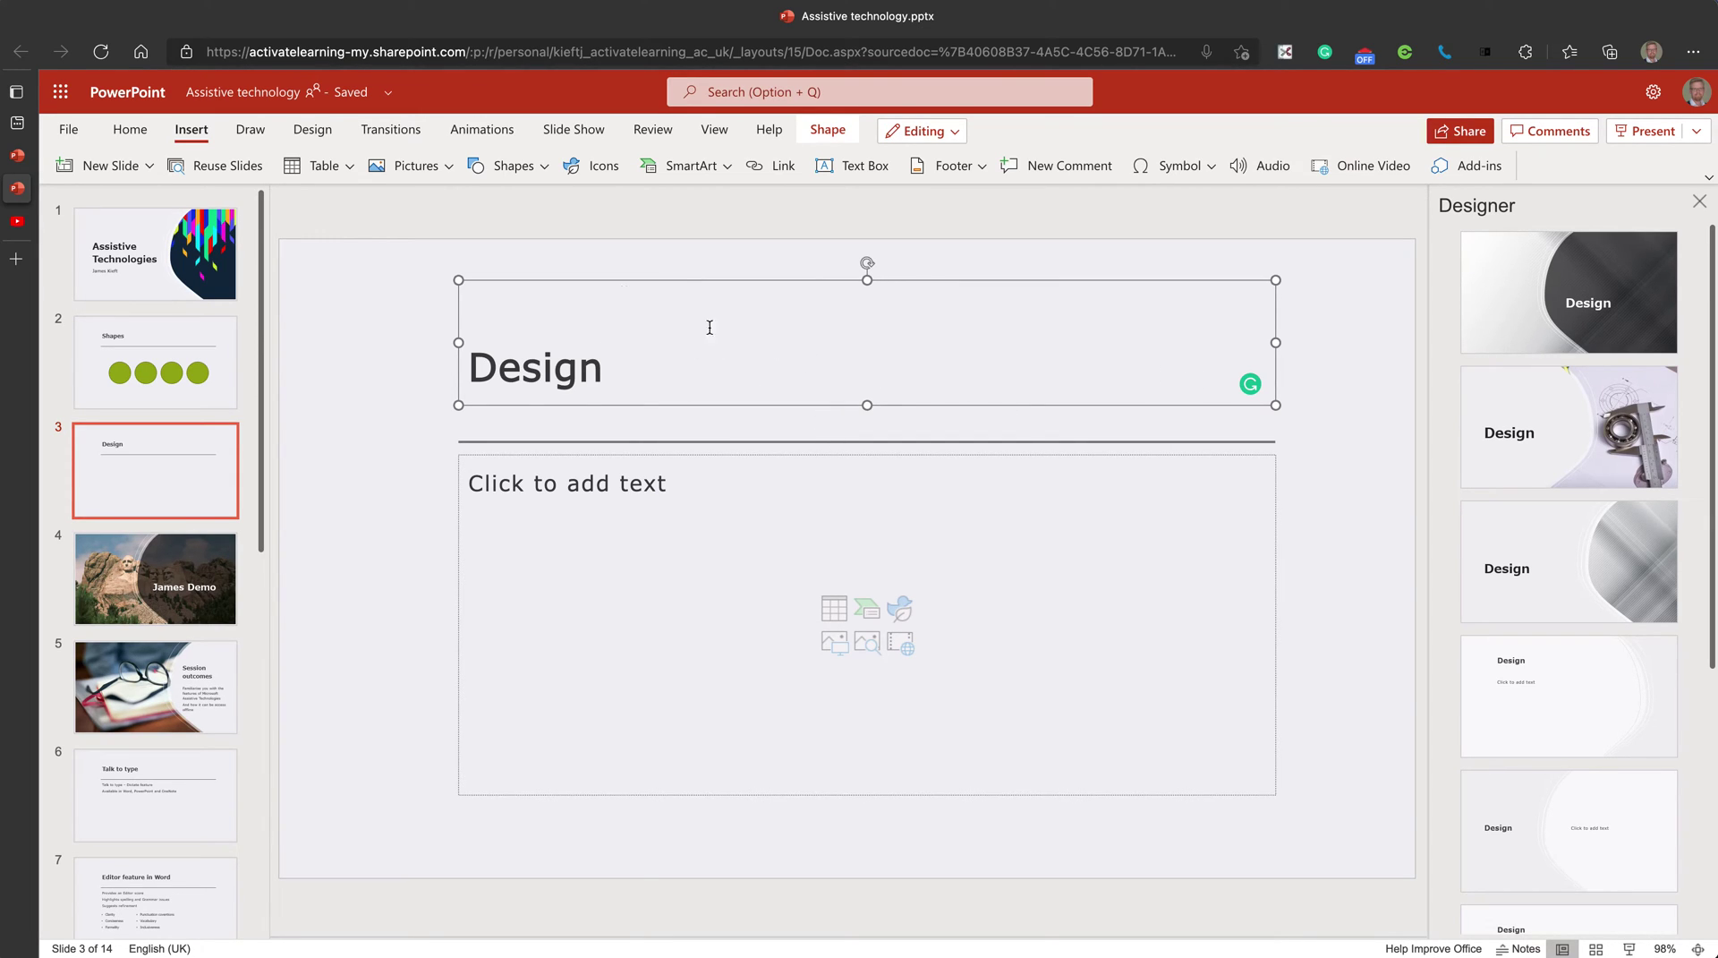
Apply the Designer idea with the caliper measuring a ball bearing to the Design slide
click(312, 130)
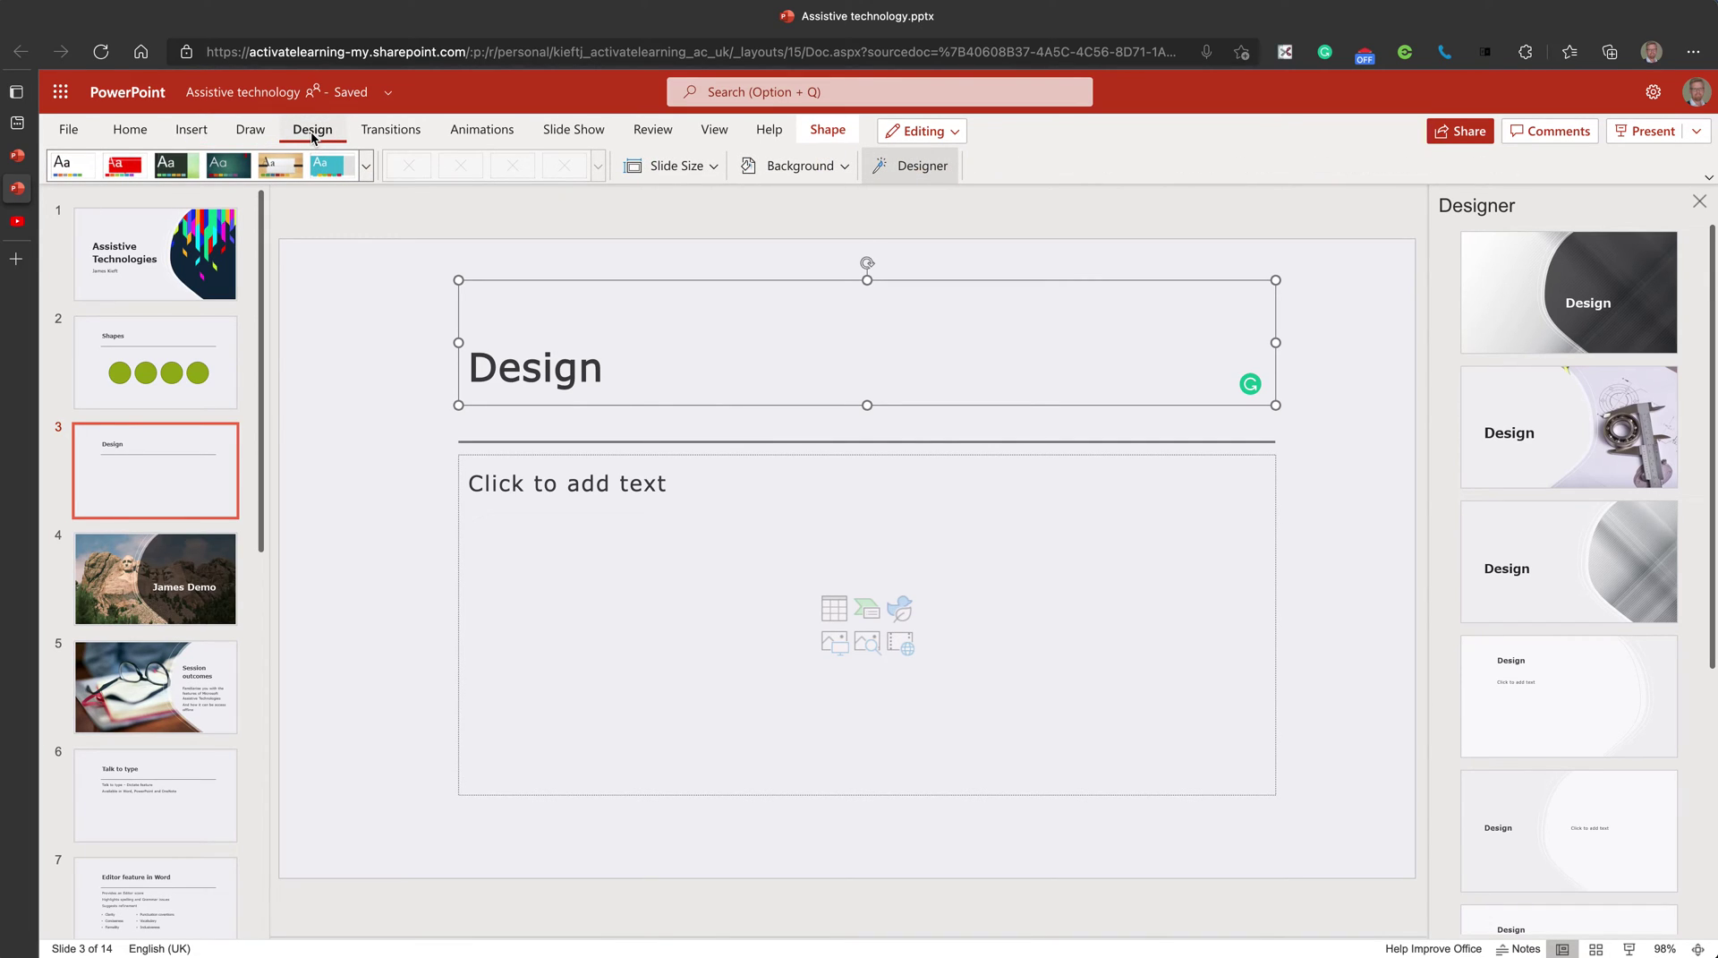
click(129, 130)
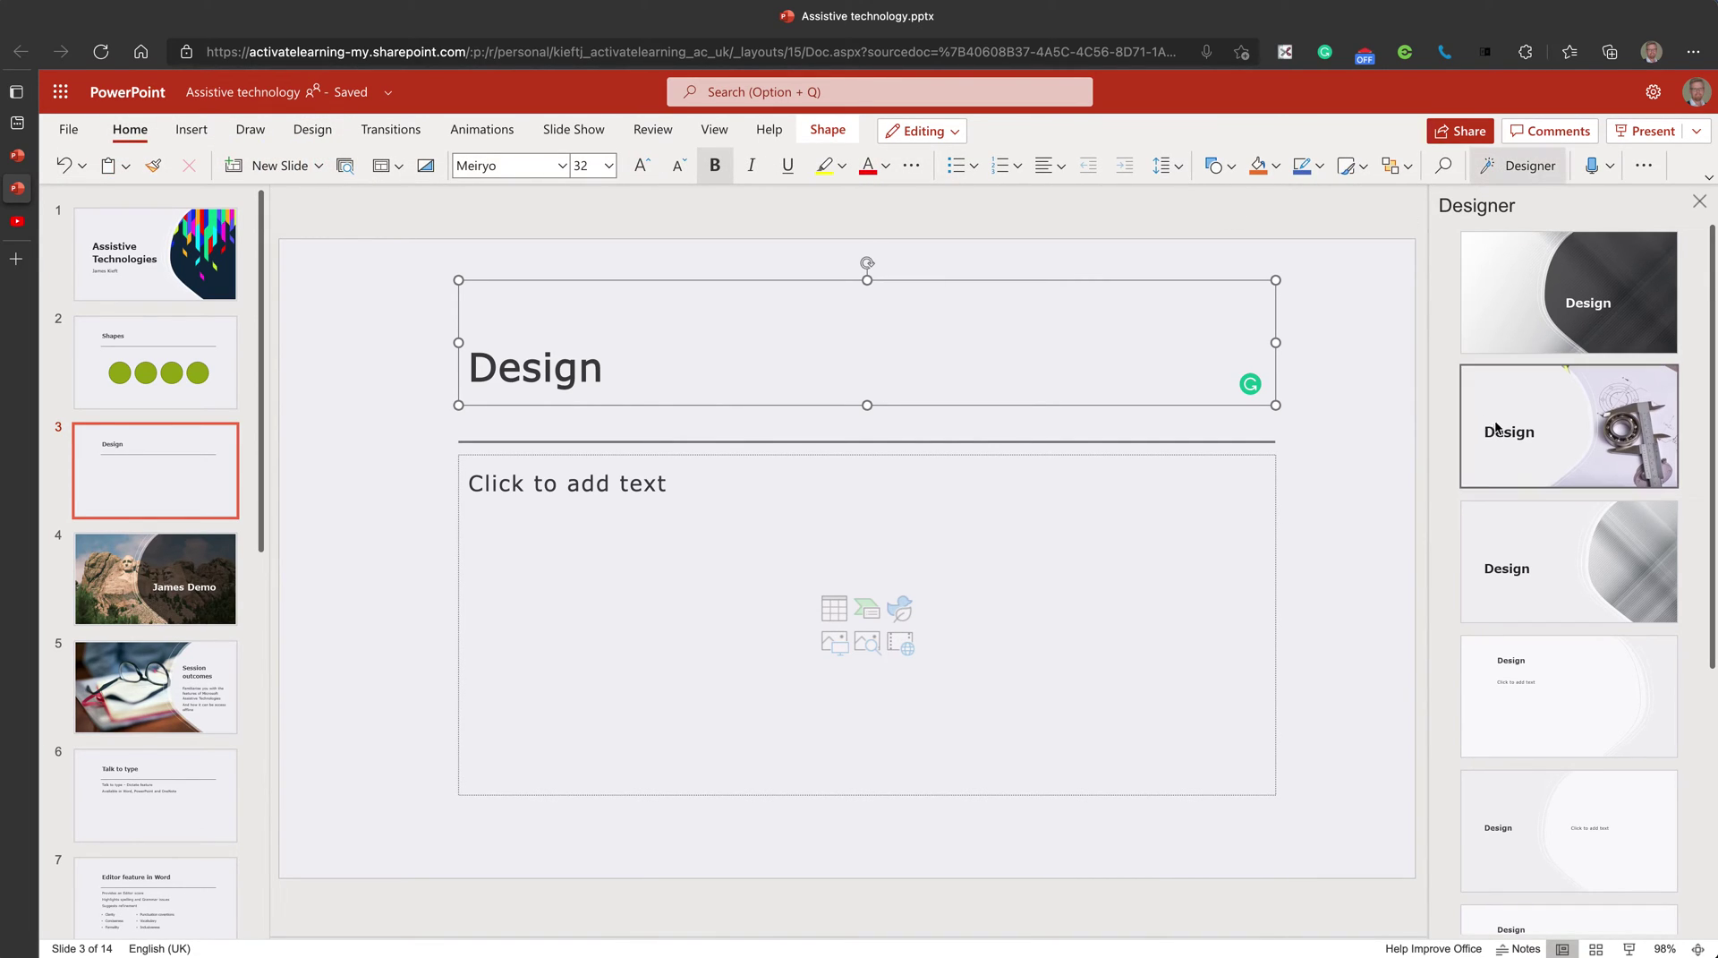
scroll(1613, 716, down, 5)
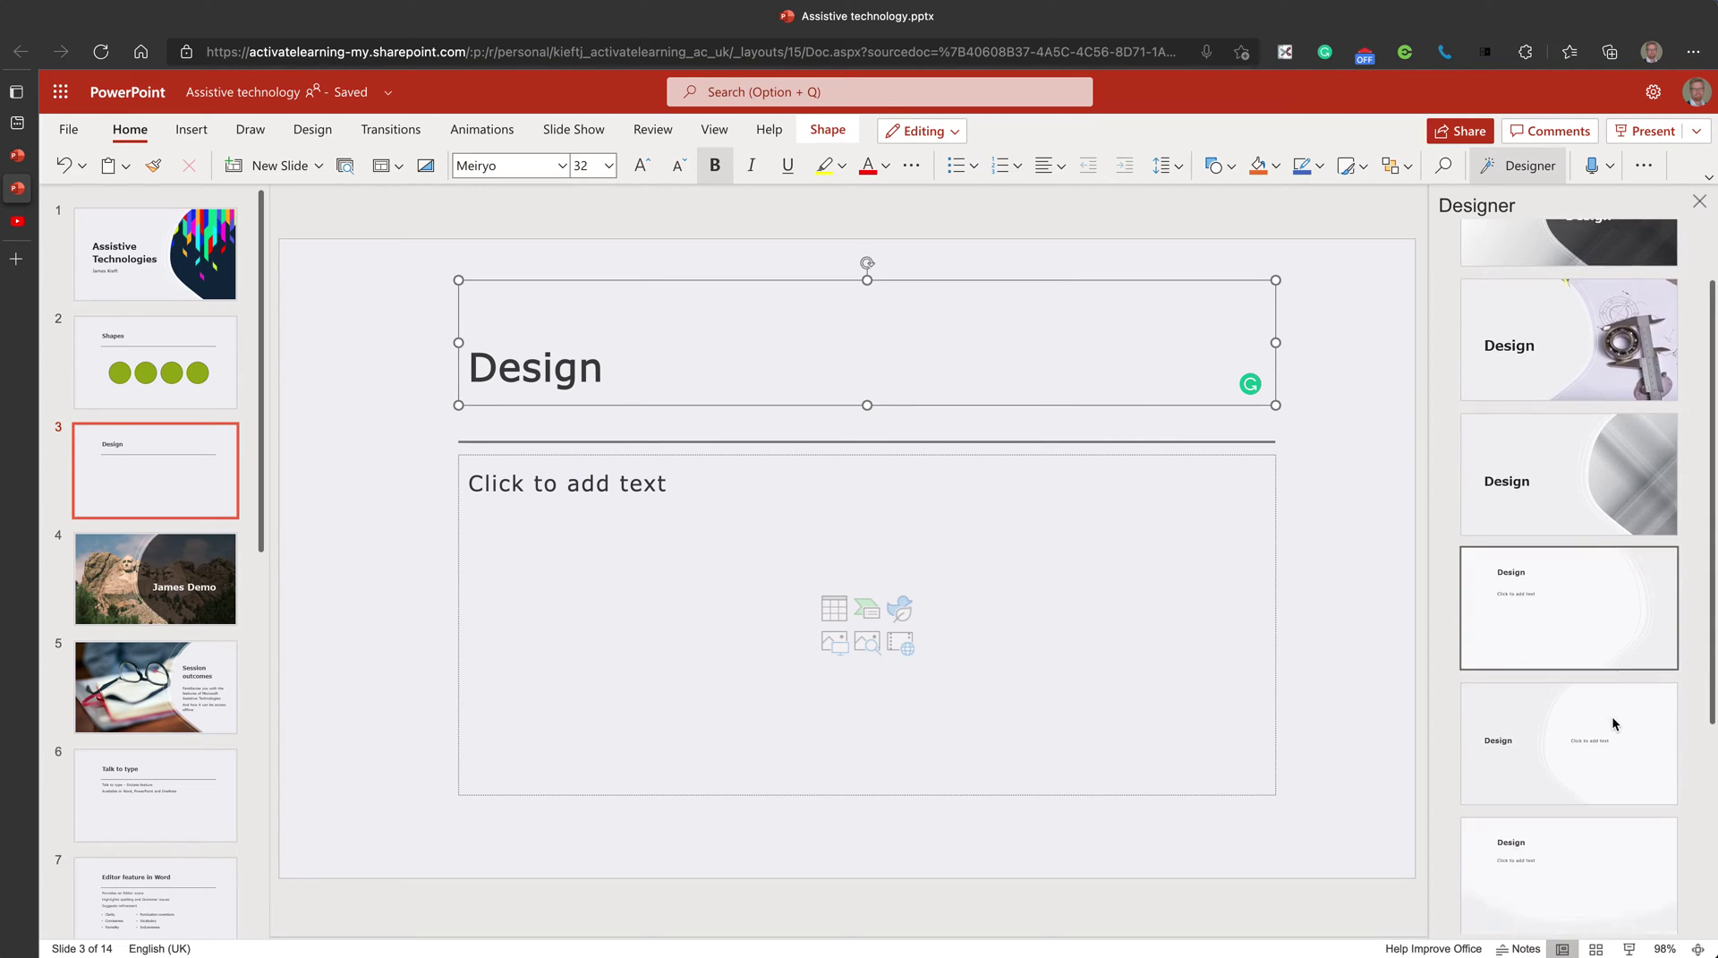
scroll(1612, 716, up, 5)
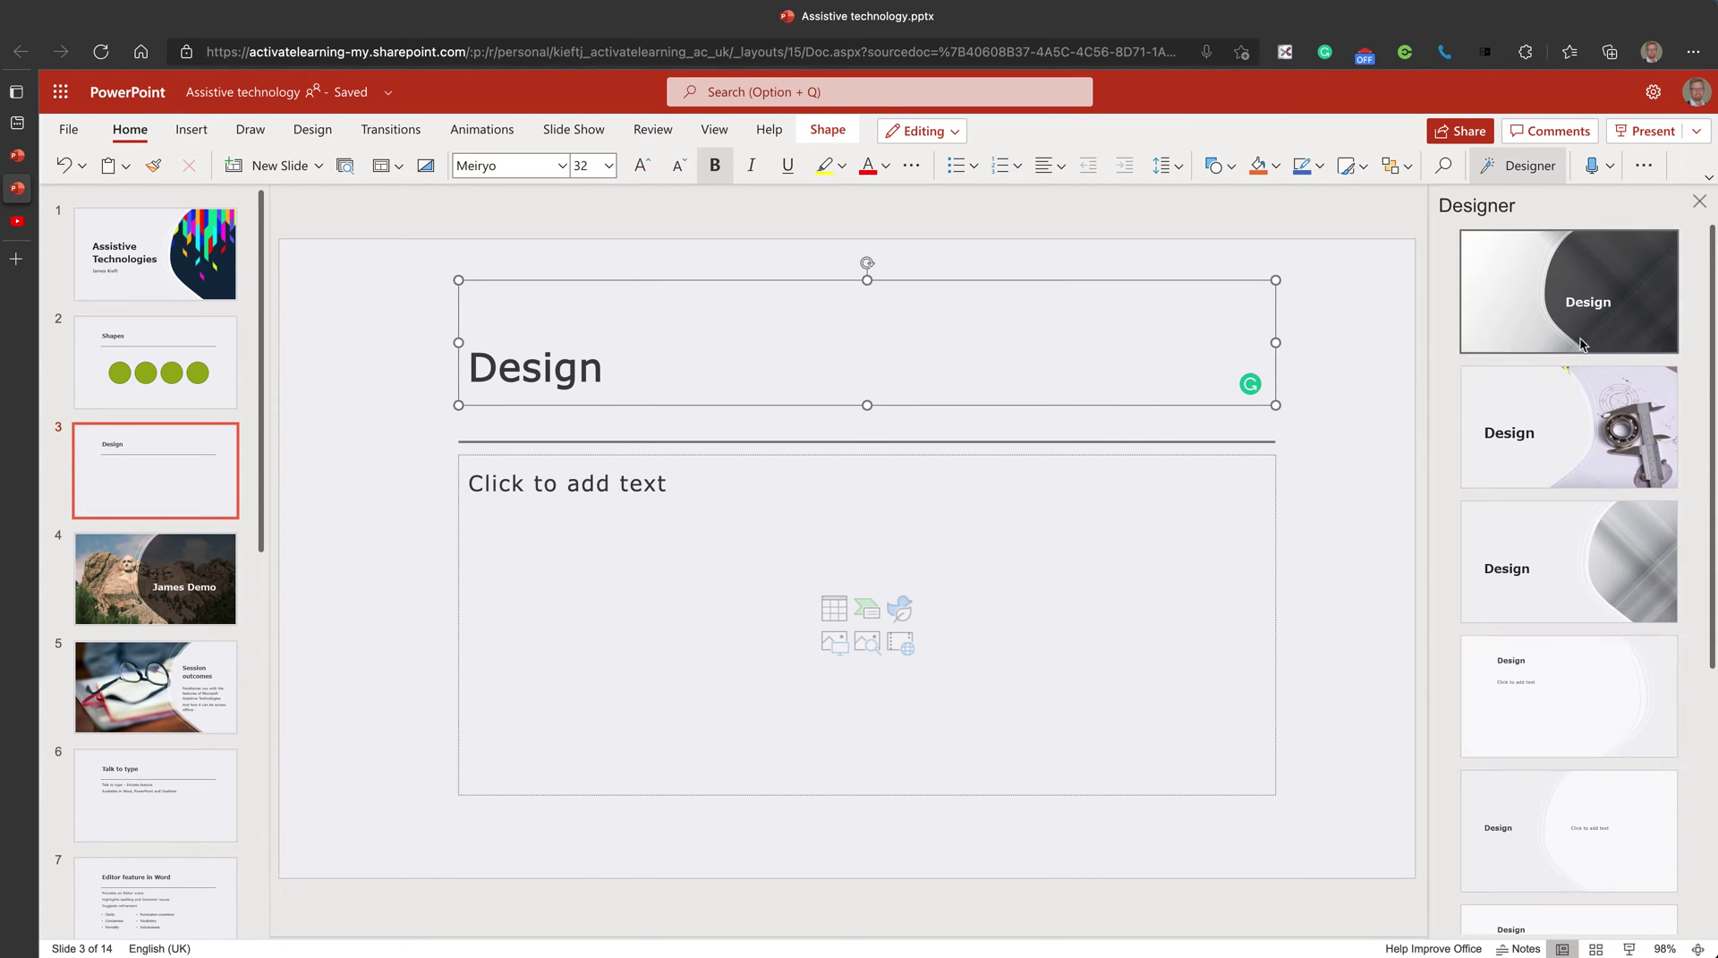
click(1559, 461)
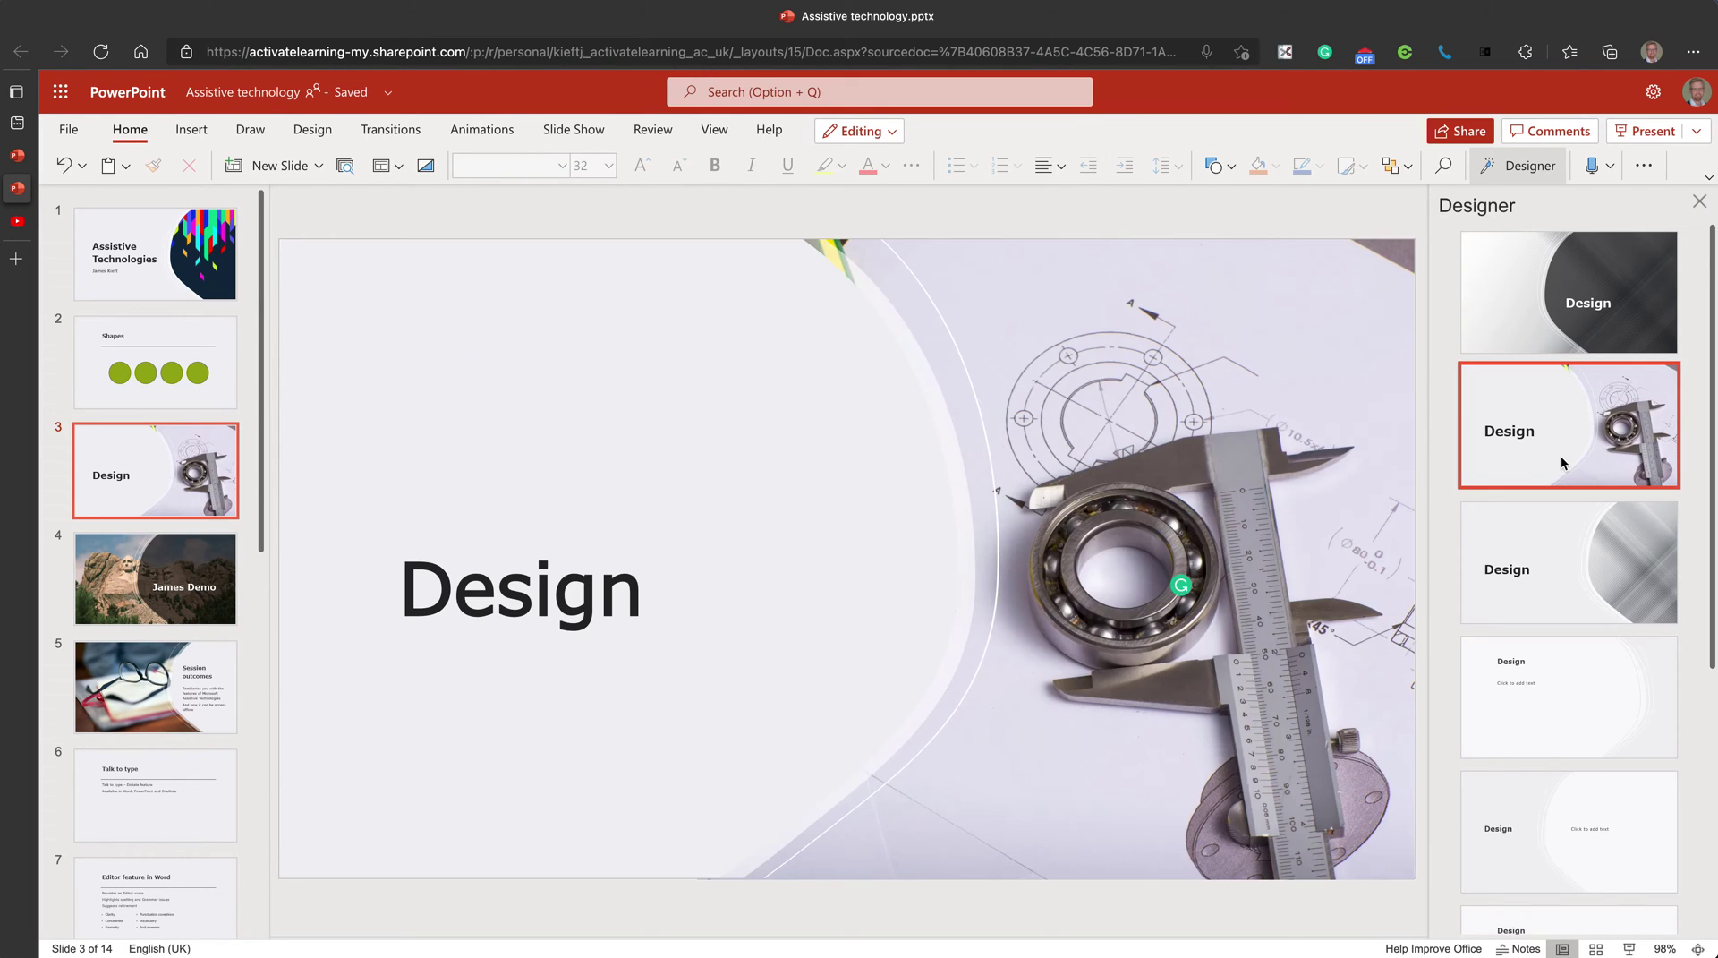
Load more Design Ideas for the Design slide
scroll(1550, 623, down, 5)
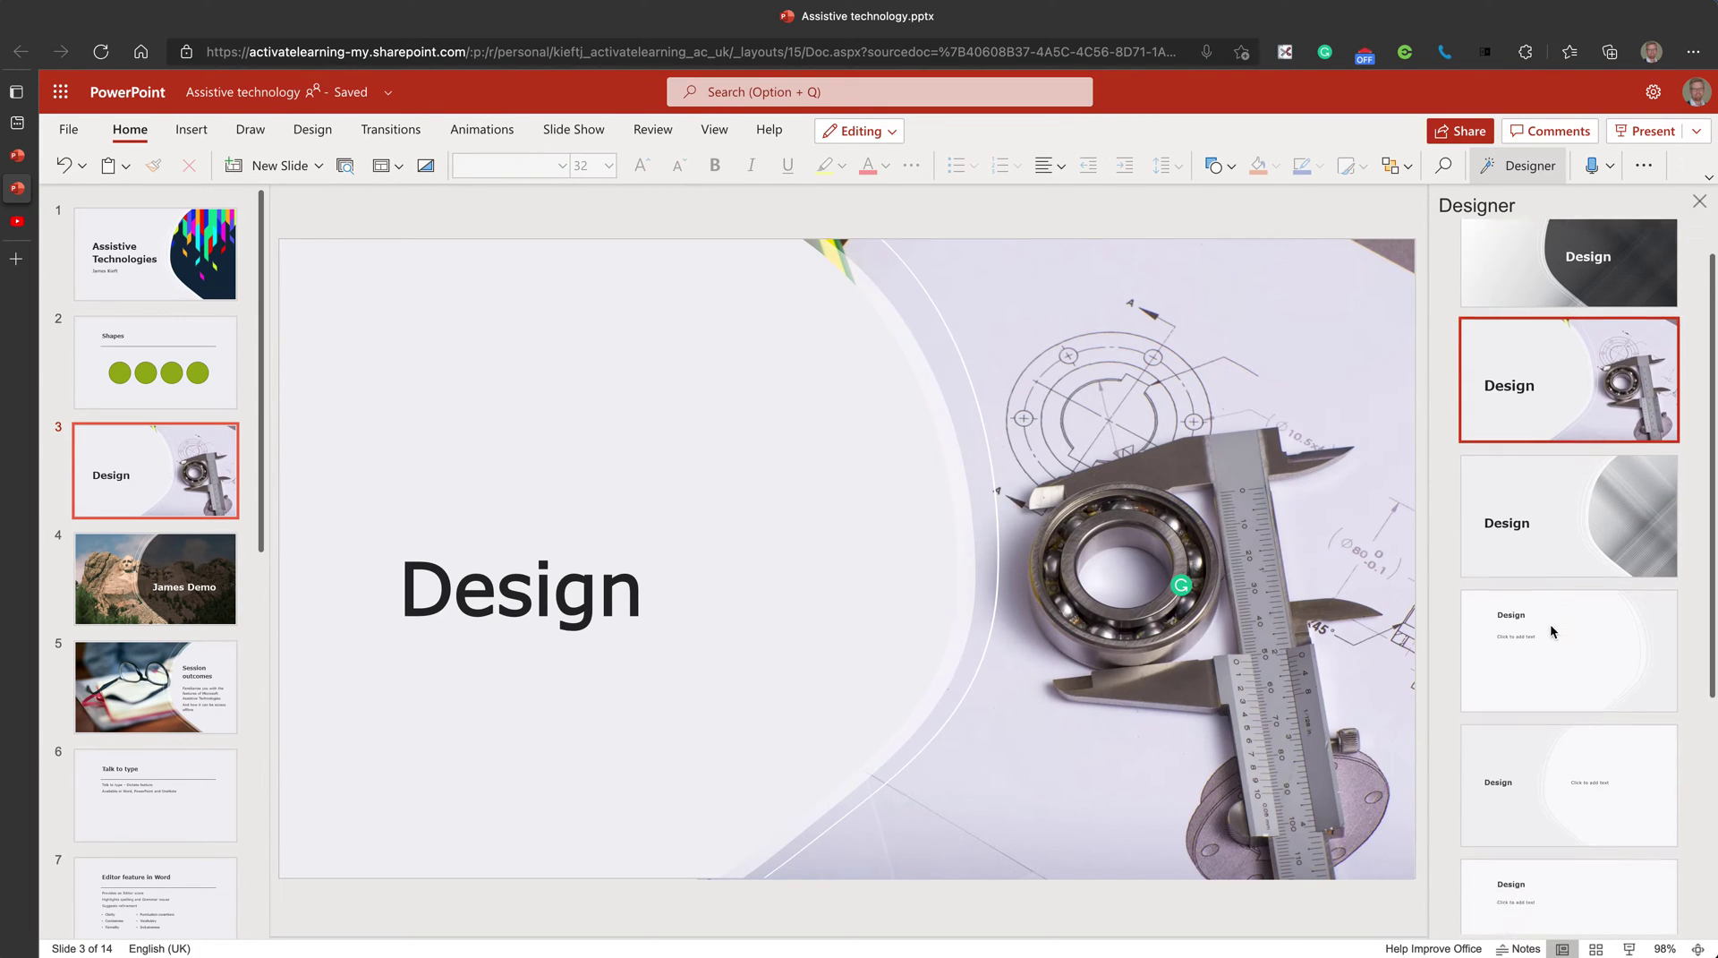
click(1592, 910)
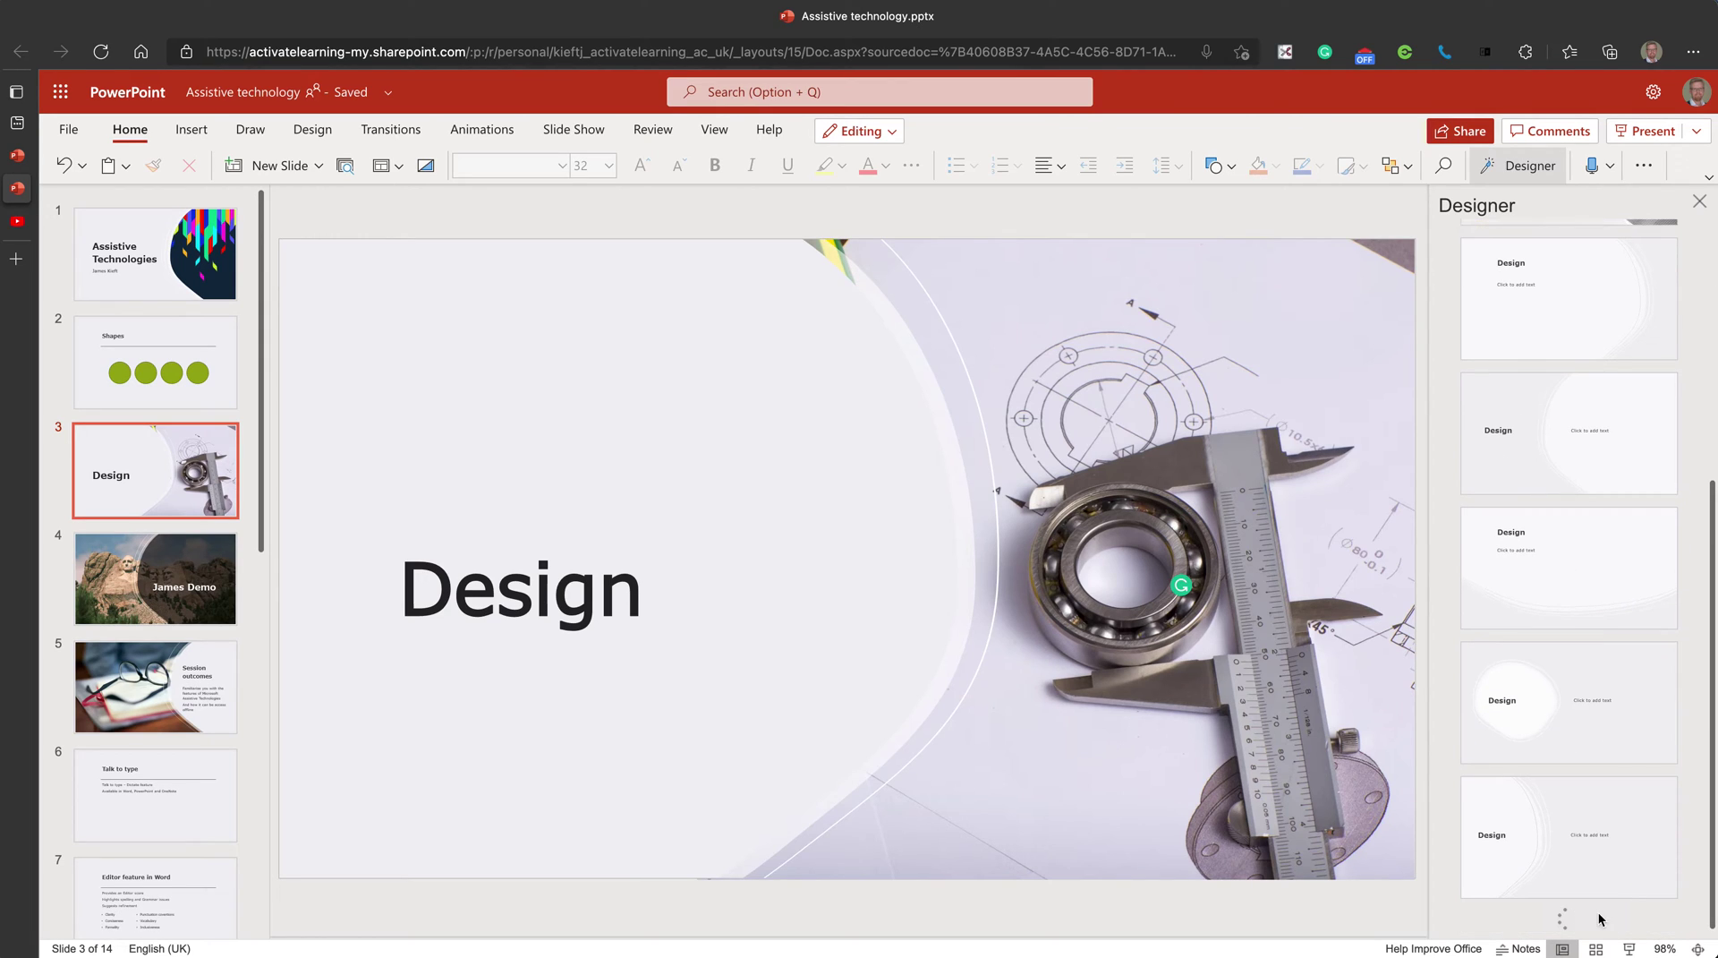
scroll(1592, 877, down, 5)
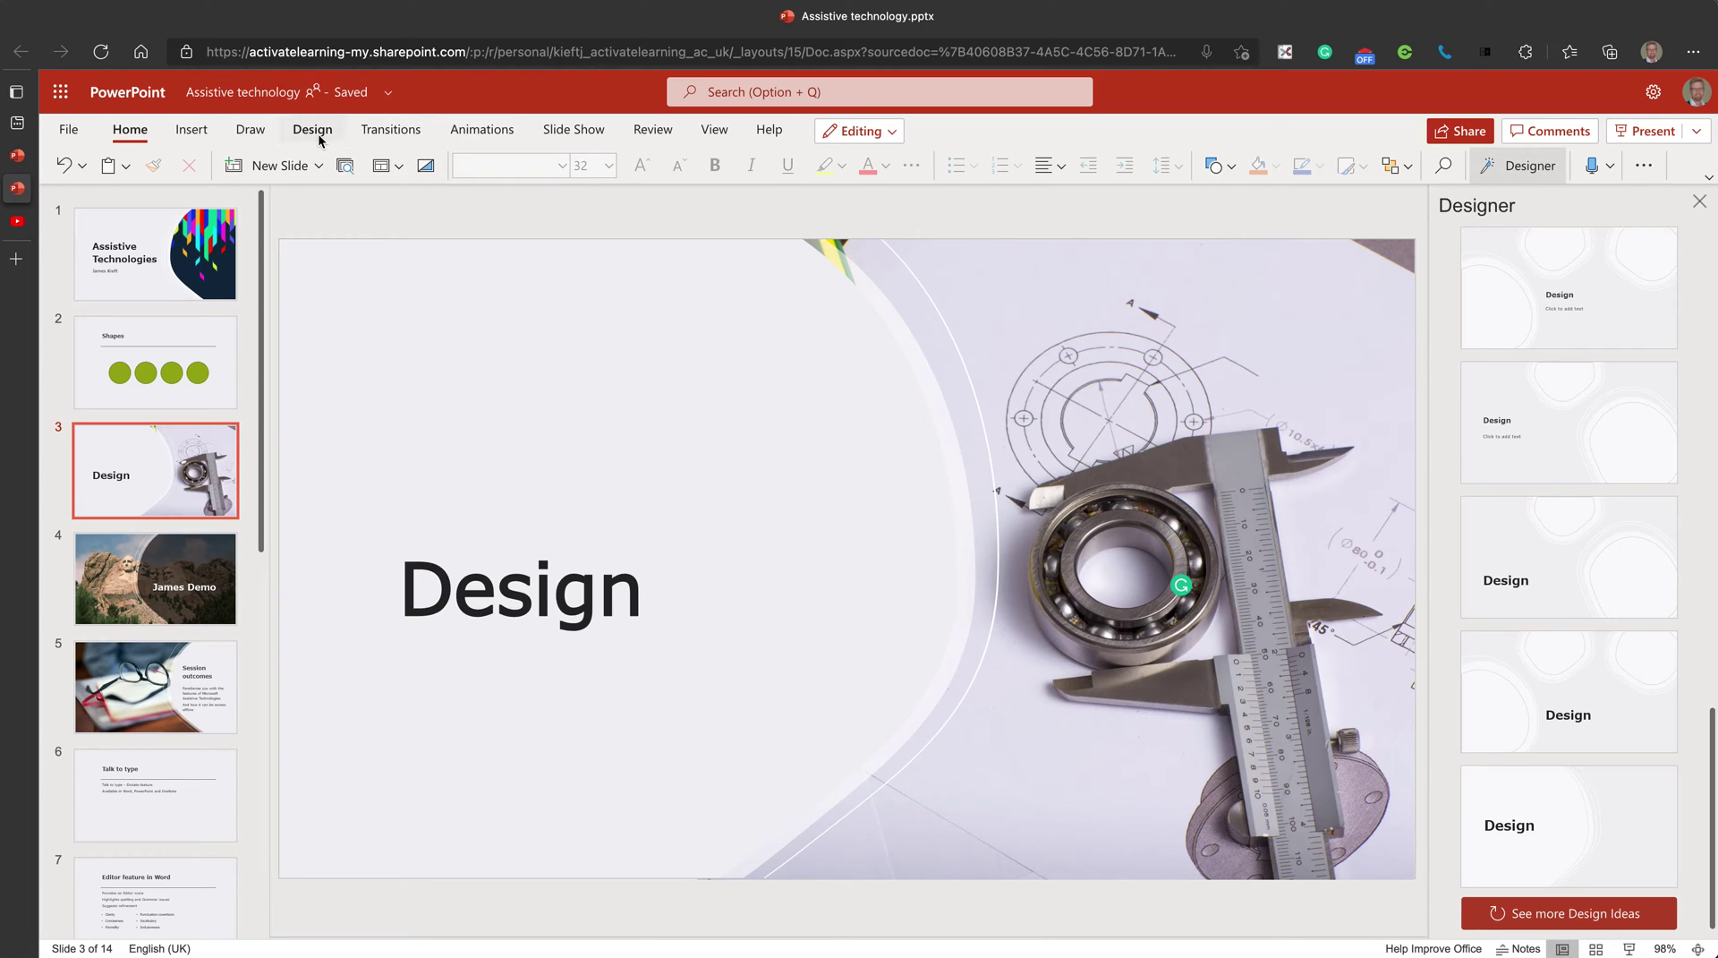
Go to slide 6, 'Talk to type', and add an empty line after 'OneNote'
click(127, 802)
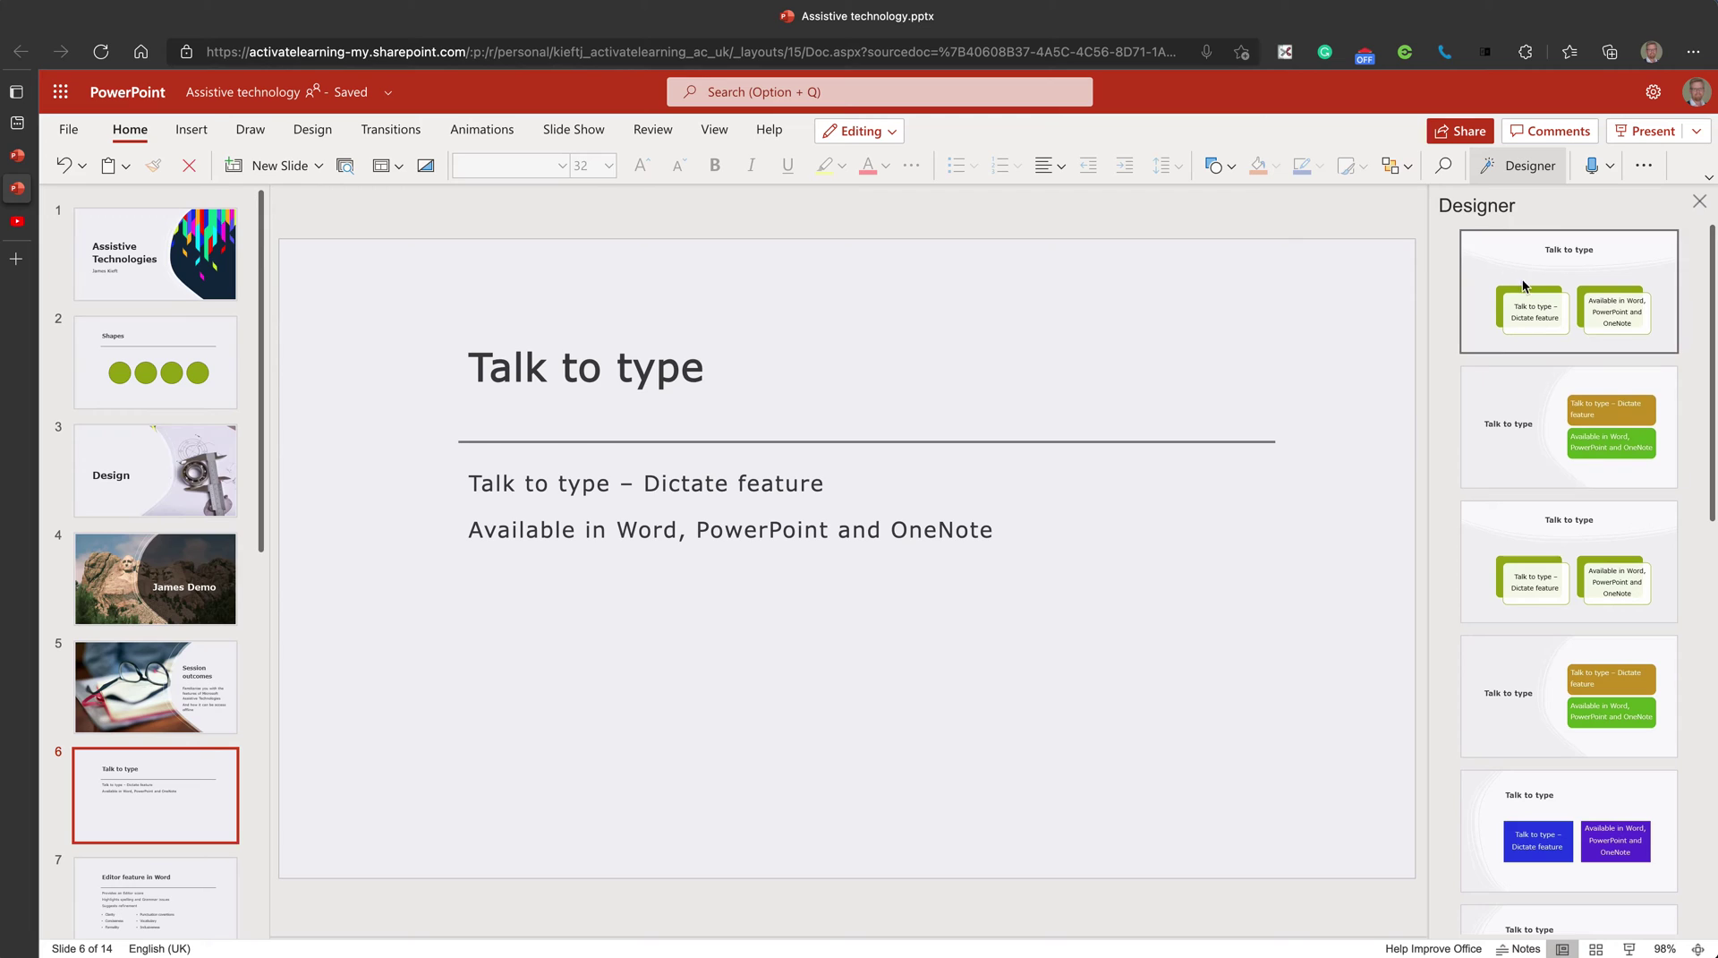
scroll(1539, 645, down, 3)
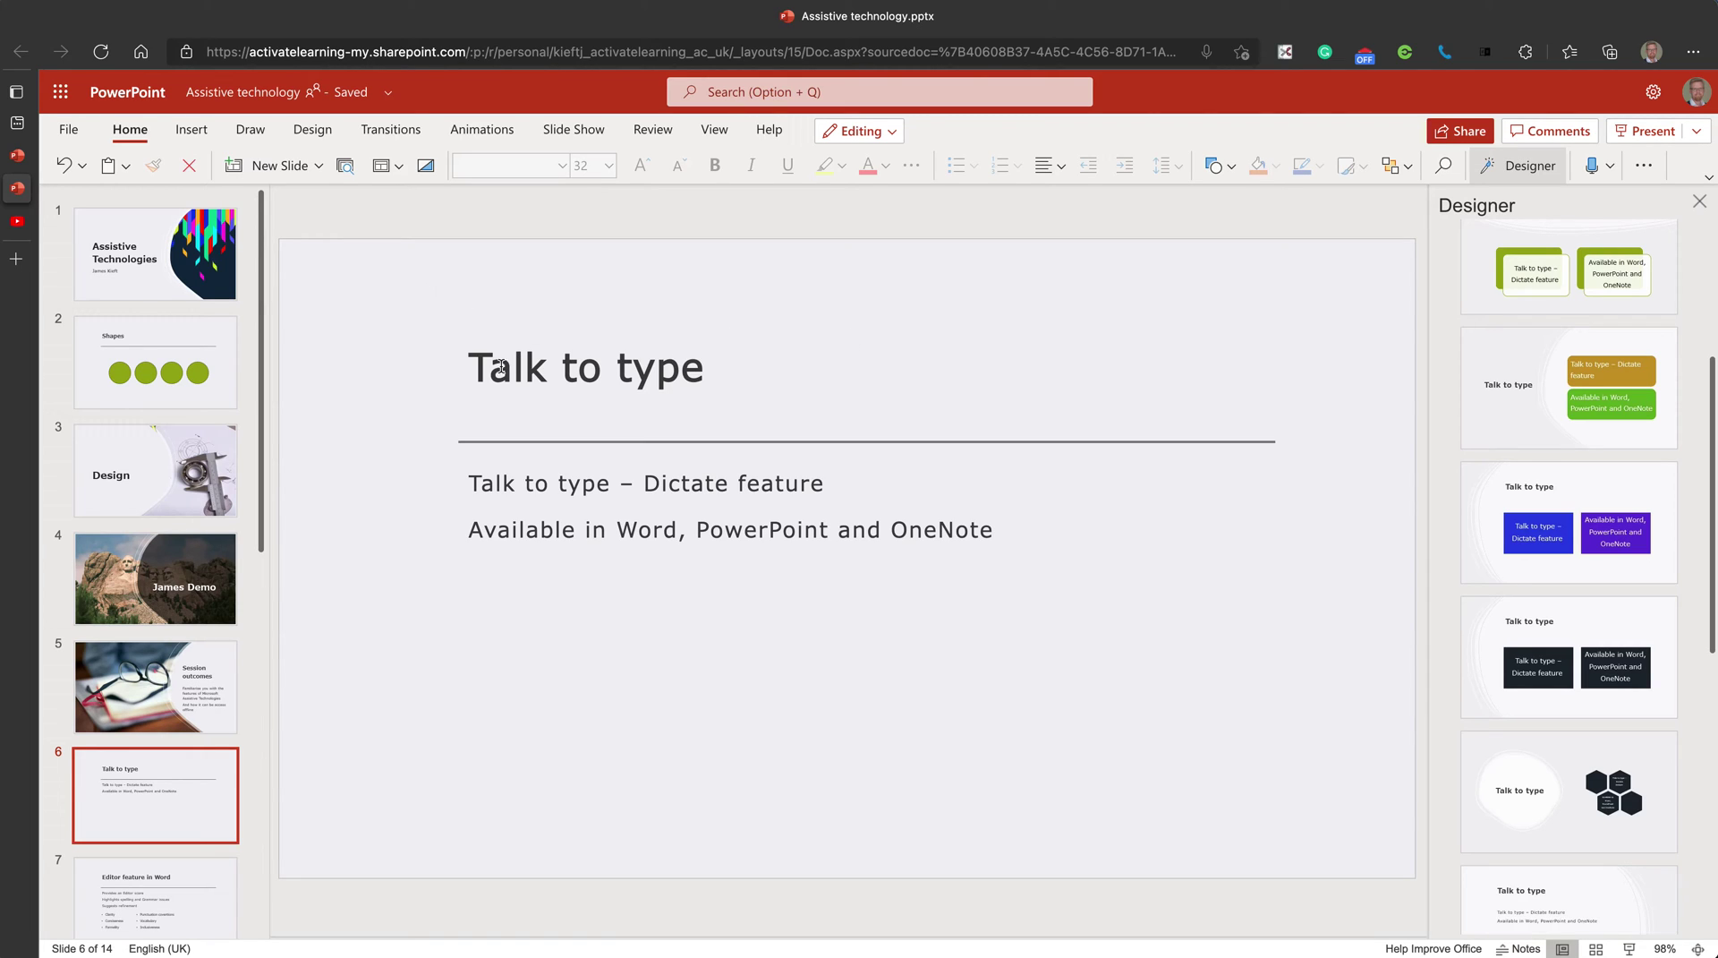
click(995, 530)
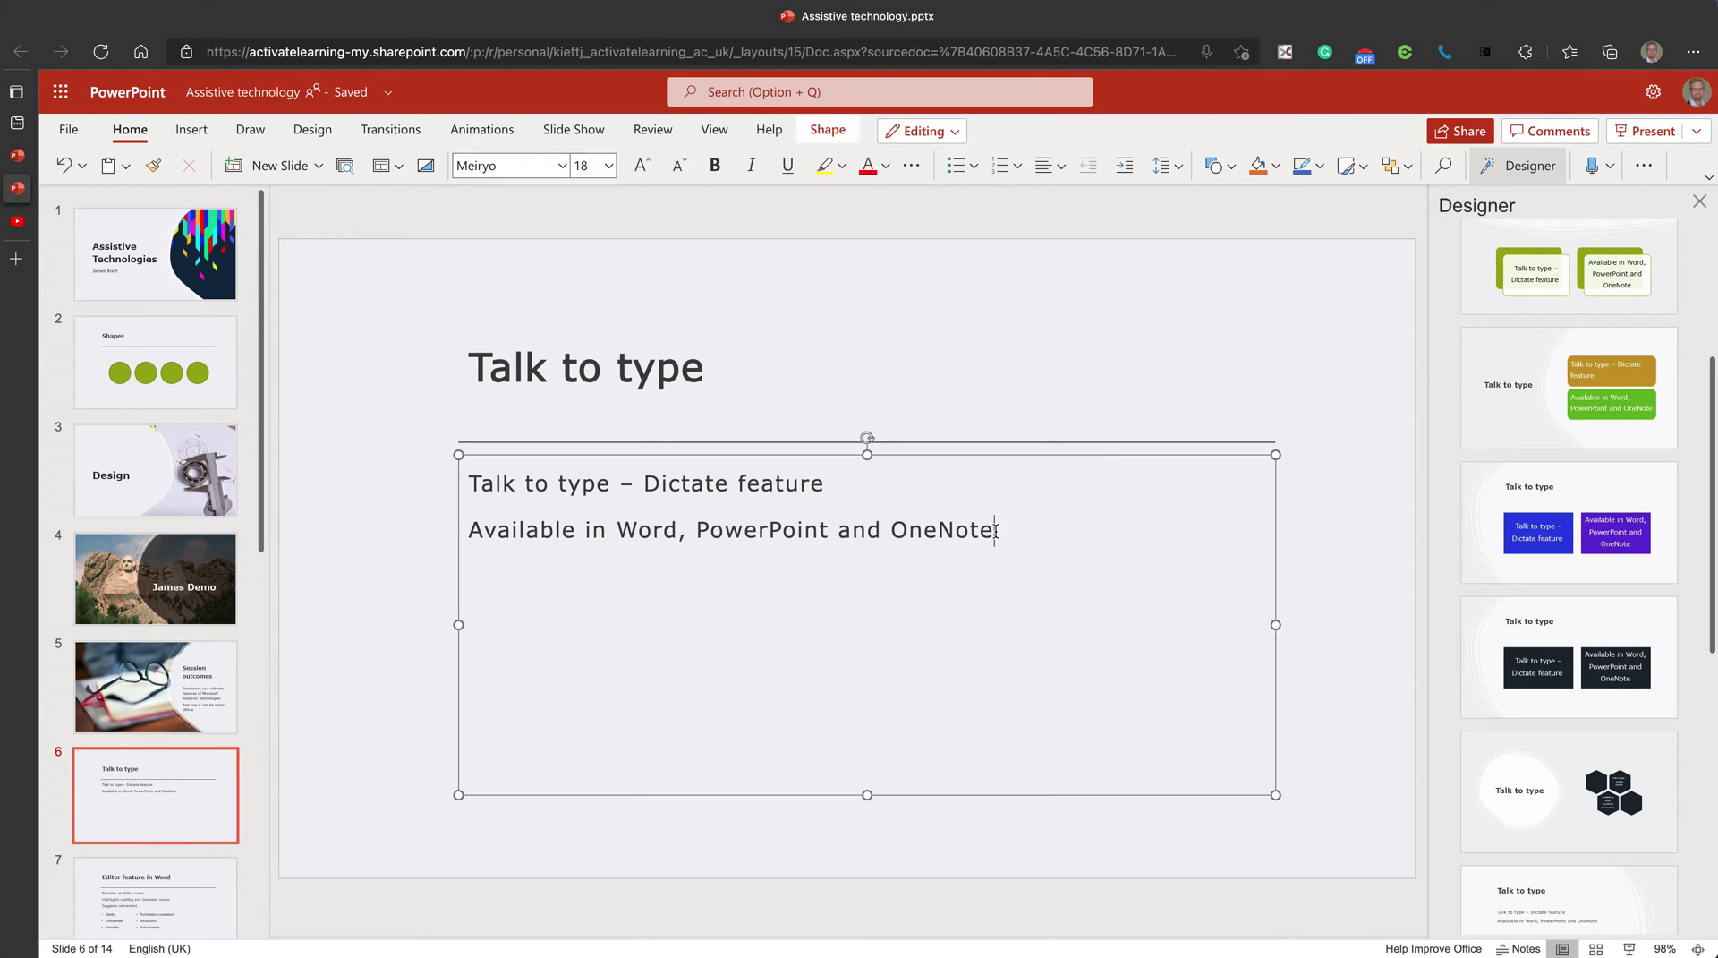
key(Return)
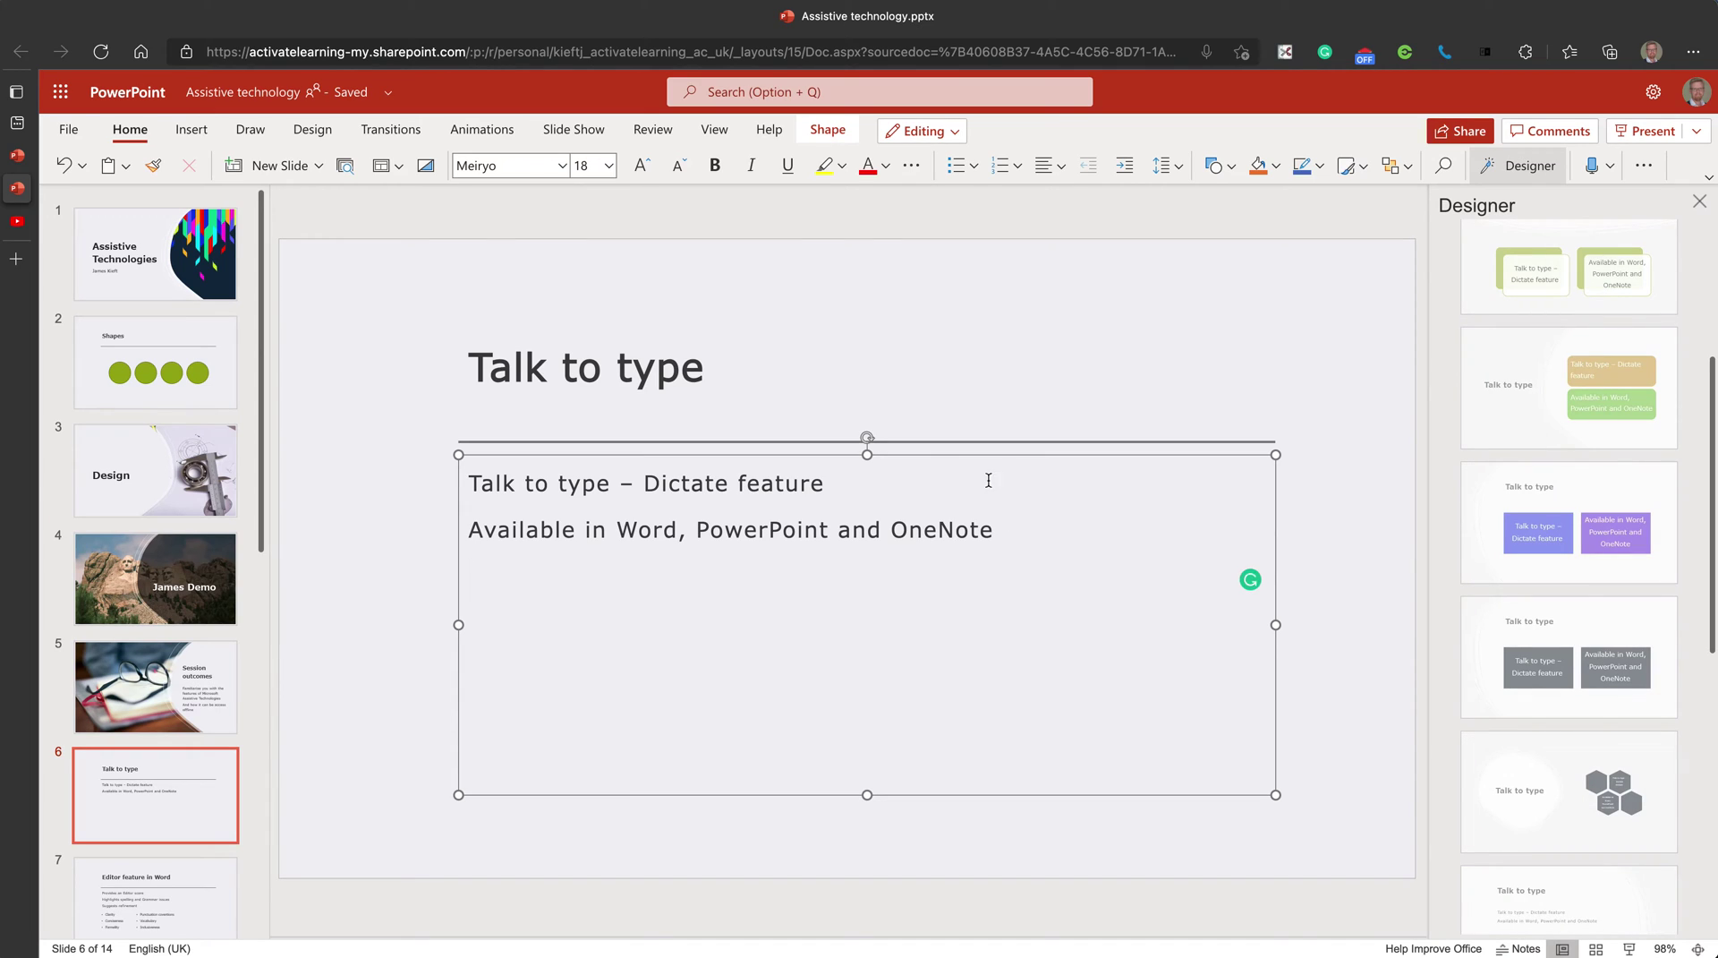
Toggle Dictate on and off, then delete the dictated third paragraph
click(1595, 170)
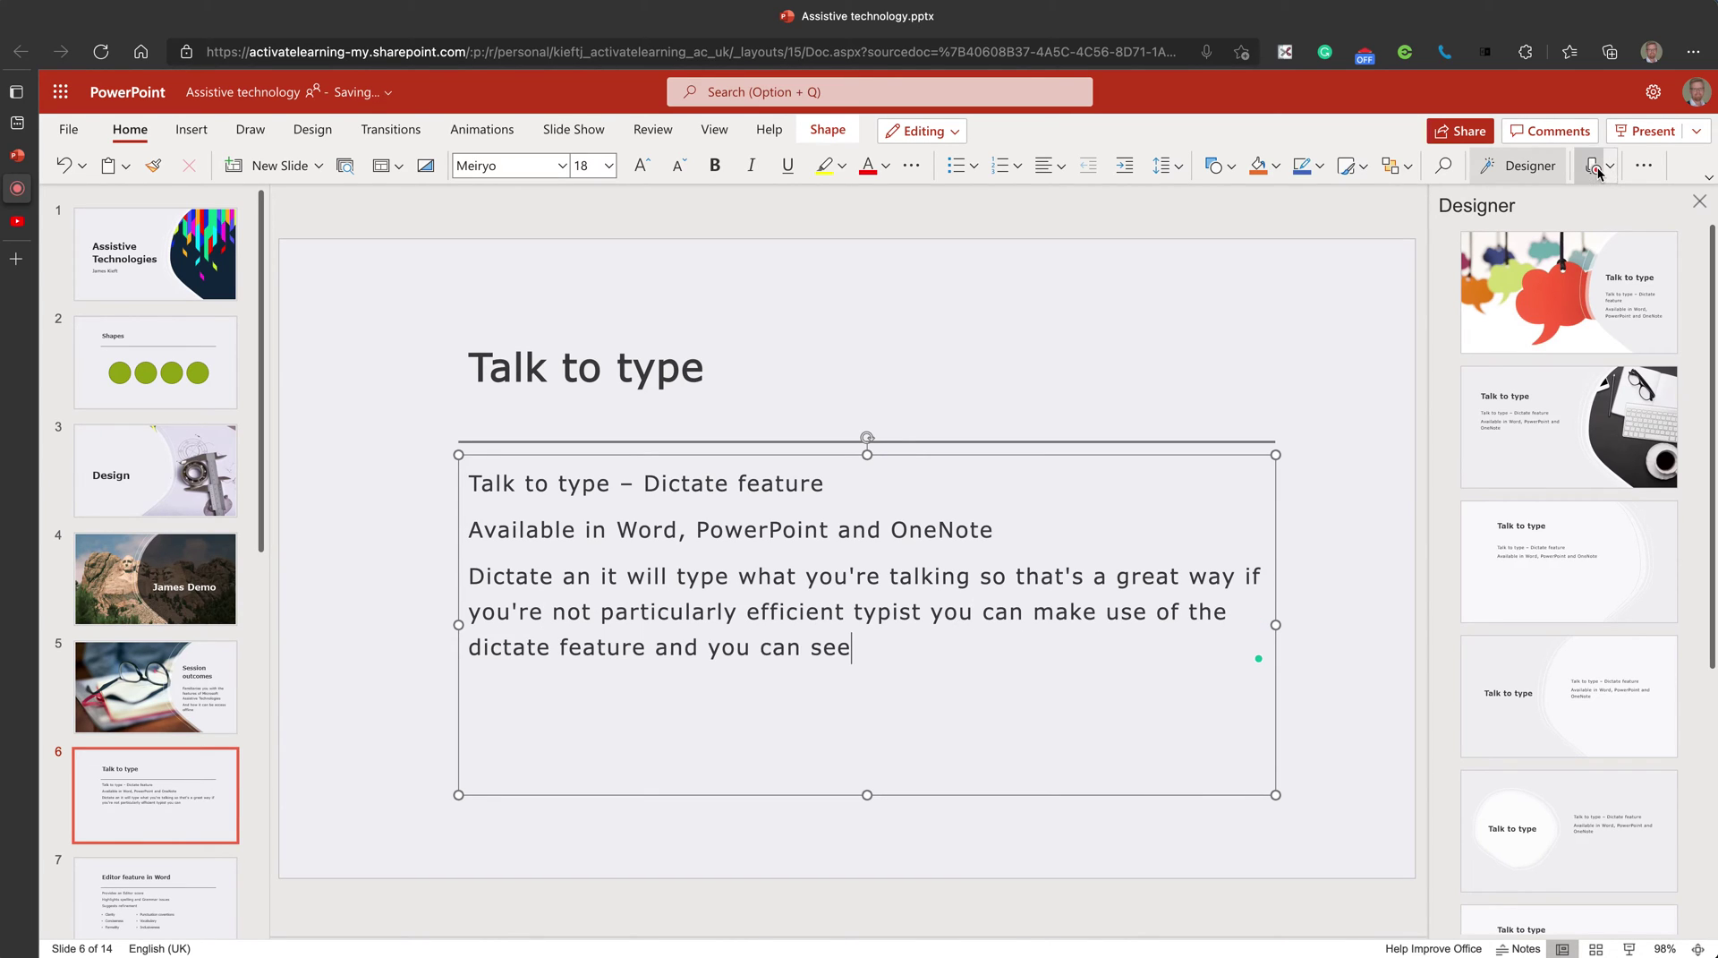
click(1597, 171)
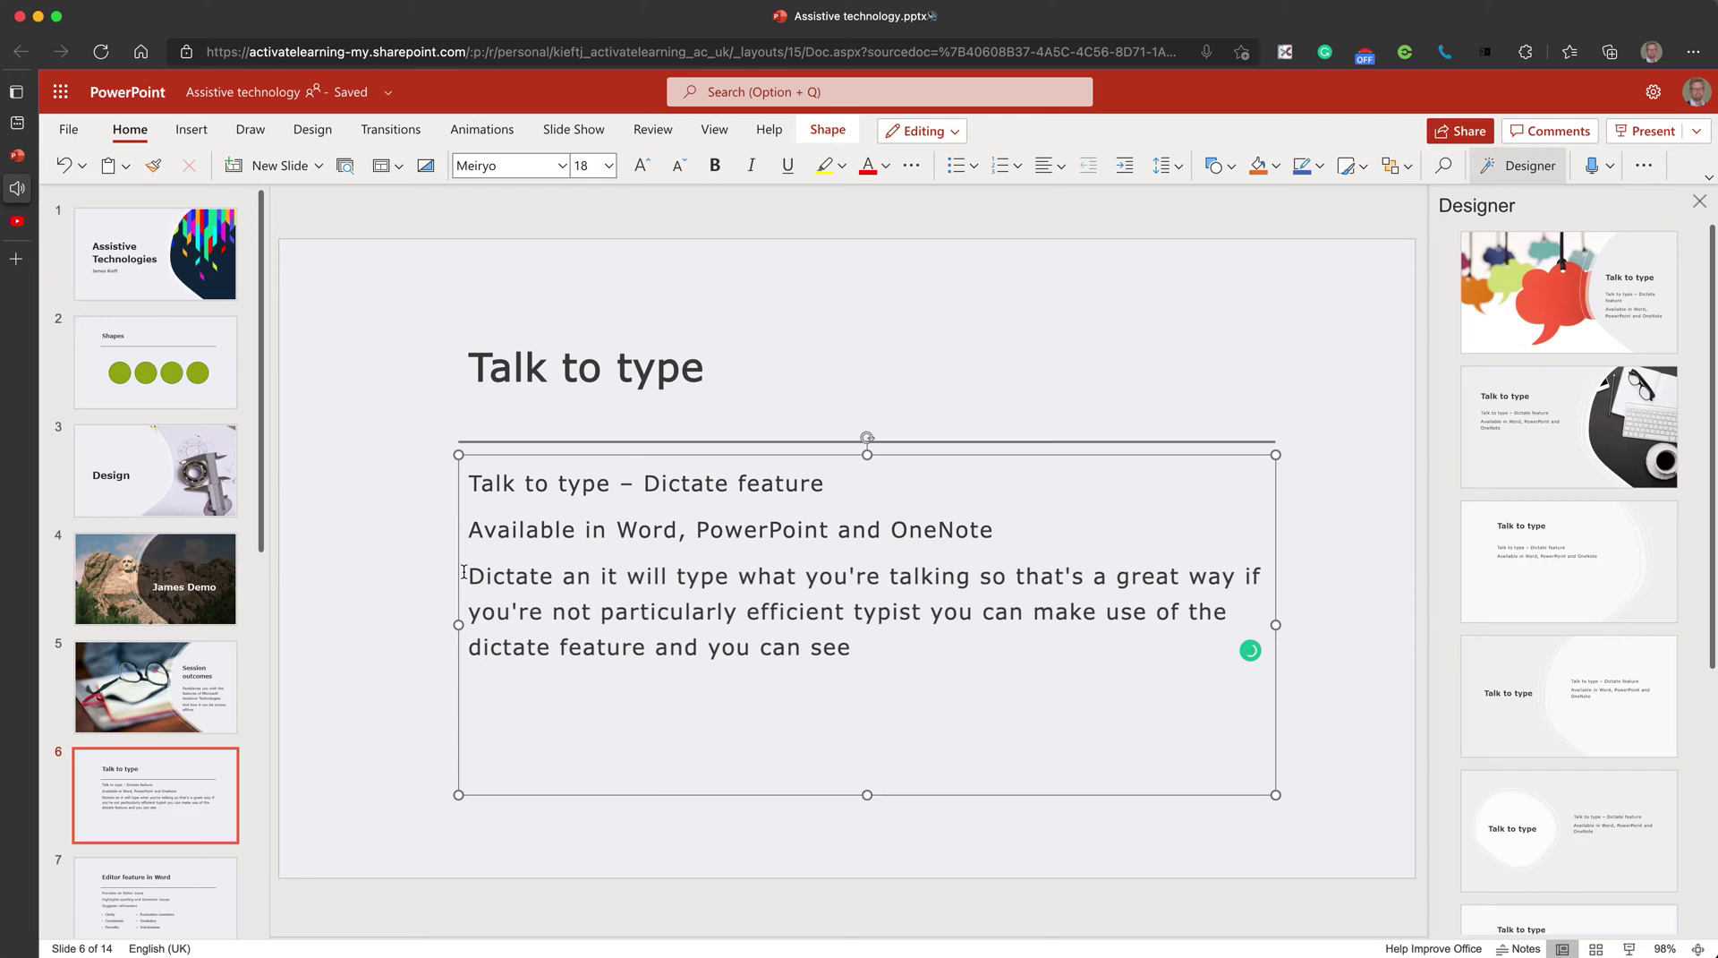
drag(464, 573, 858, 661)
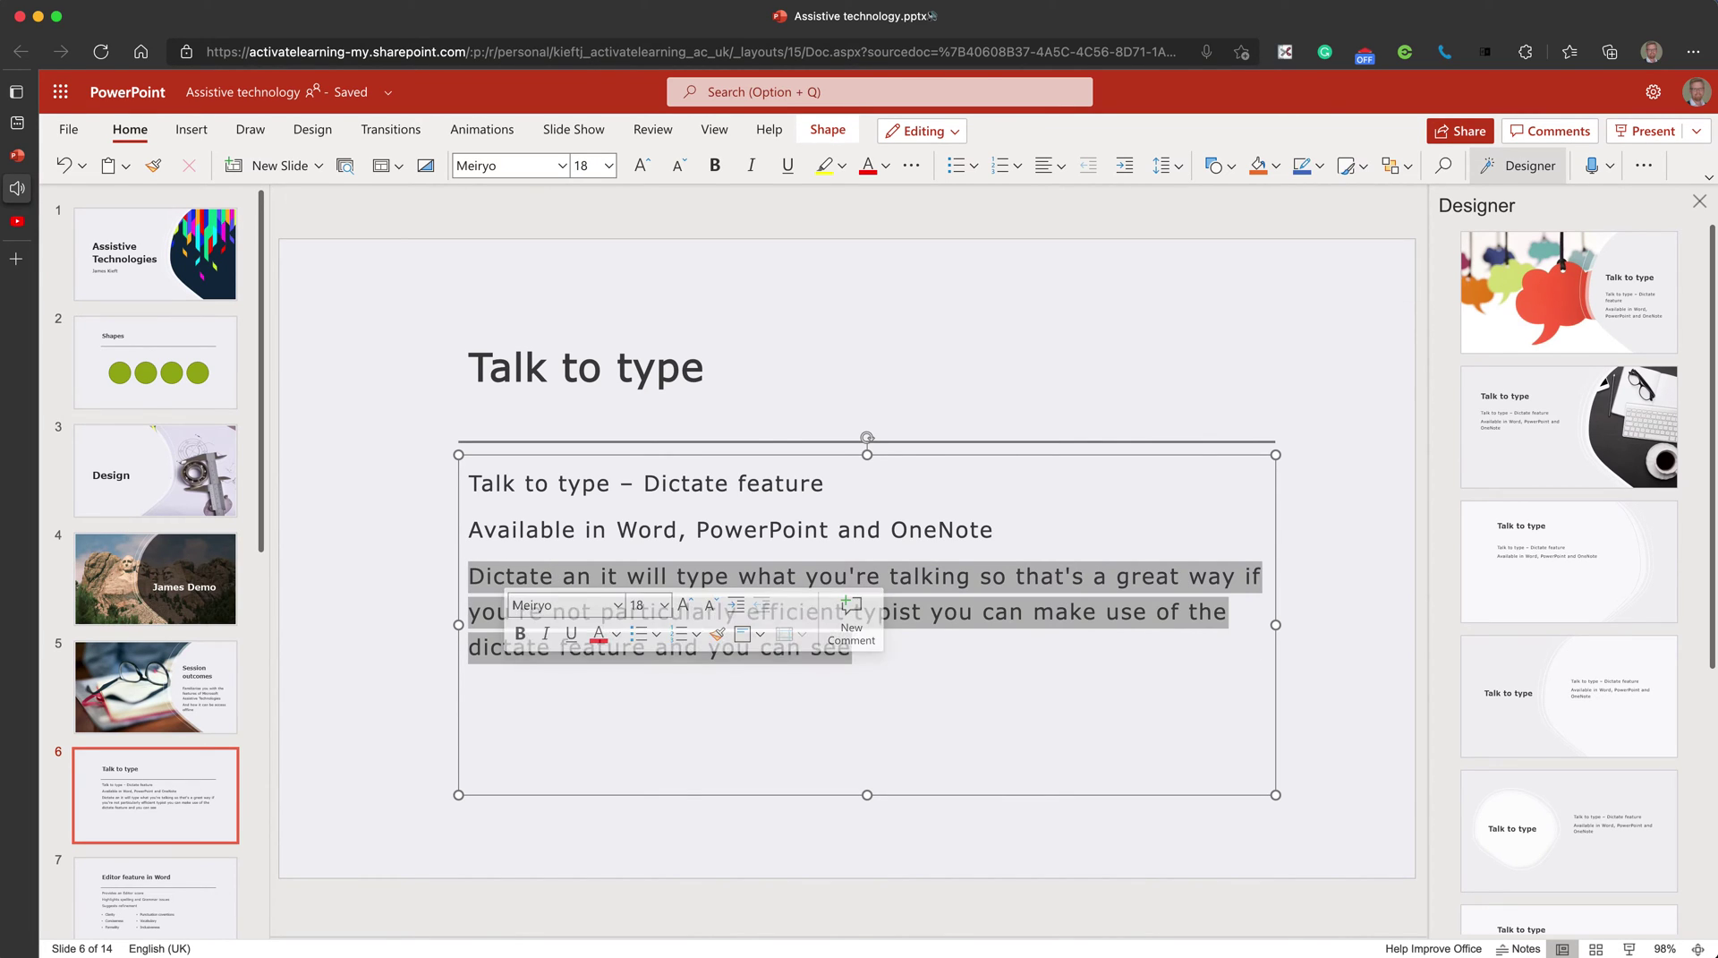
key(BackSpace)
key(BackSpace)
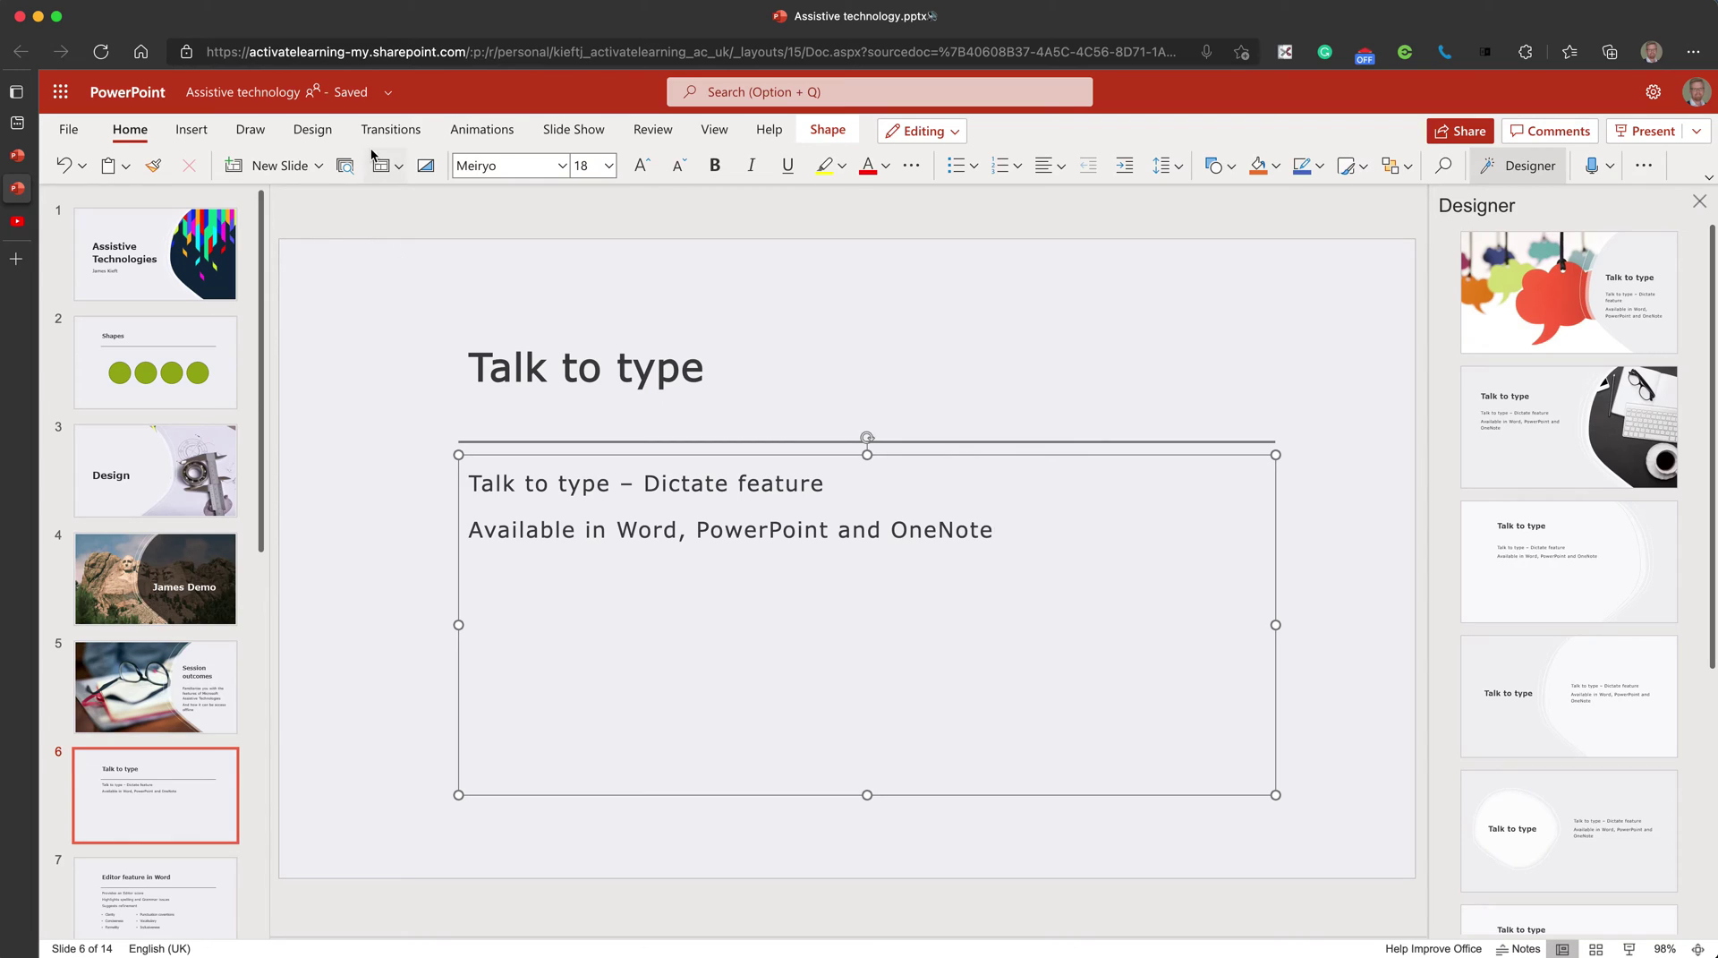
Open Editor Settings from the Review tab's Check Slide menu and confirm them with OK
click(637, 129)
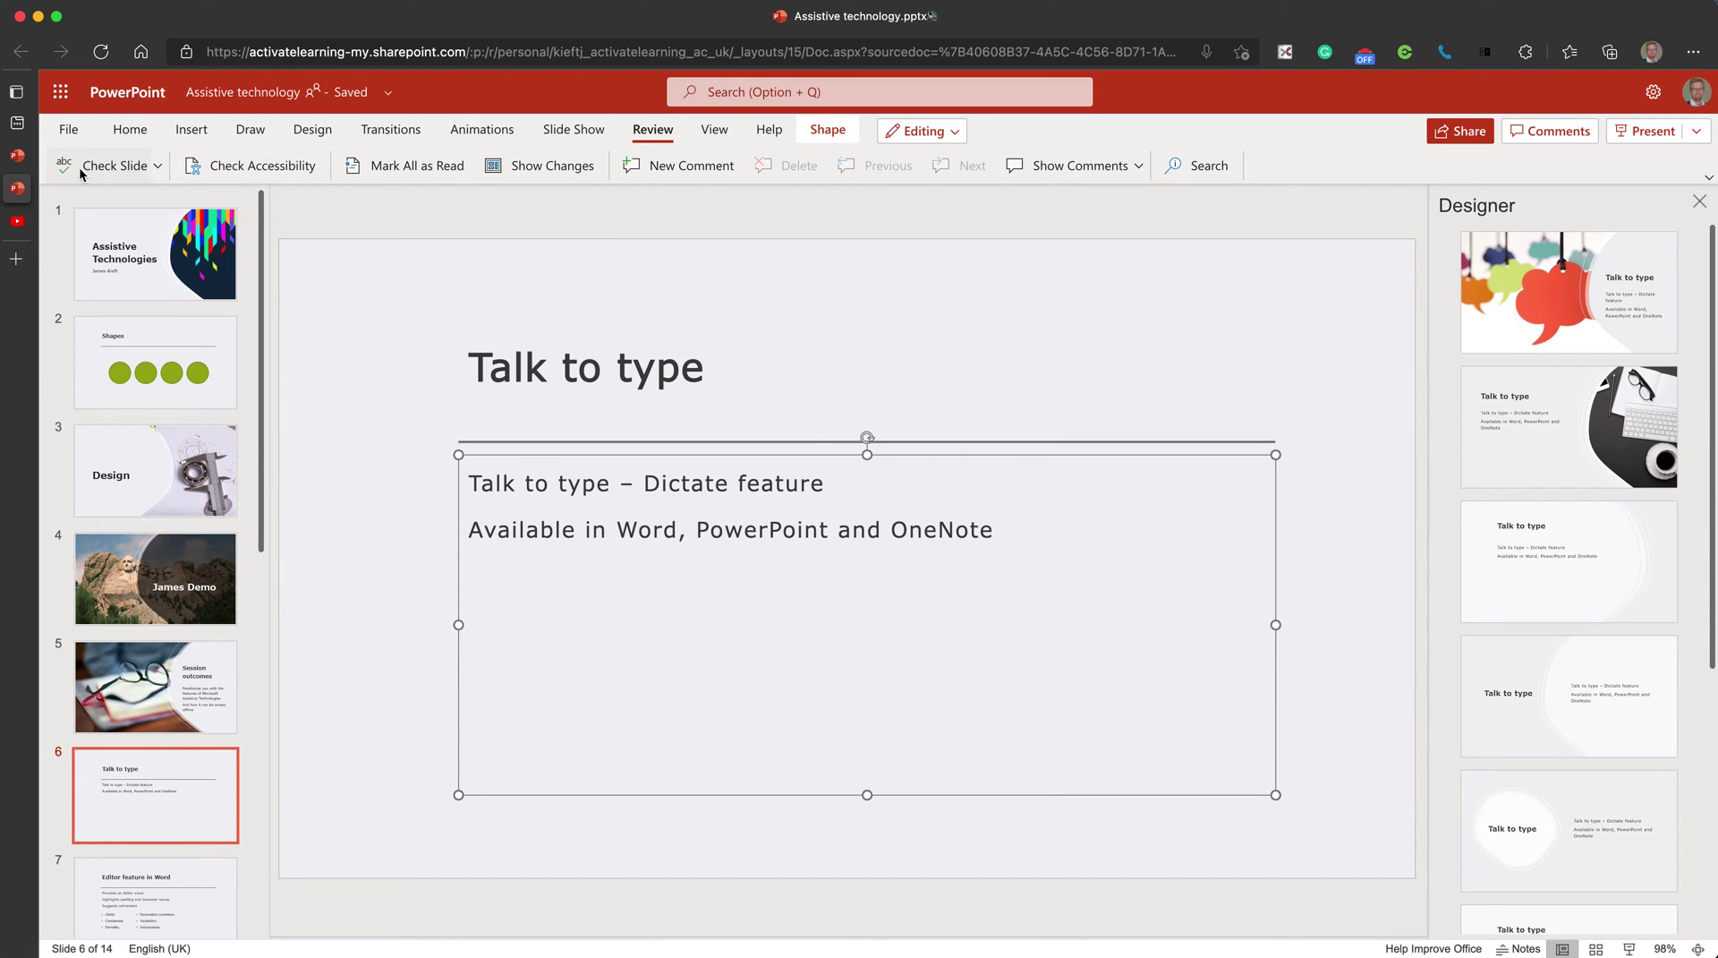
click(160, 169)
key(Escape)
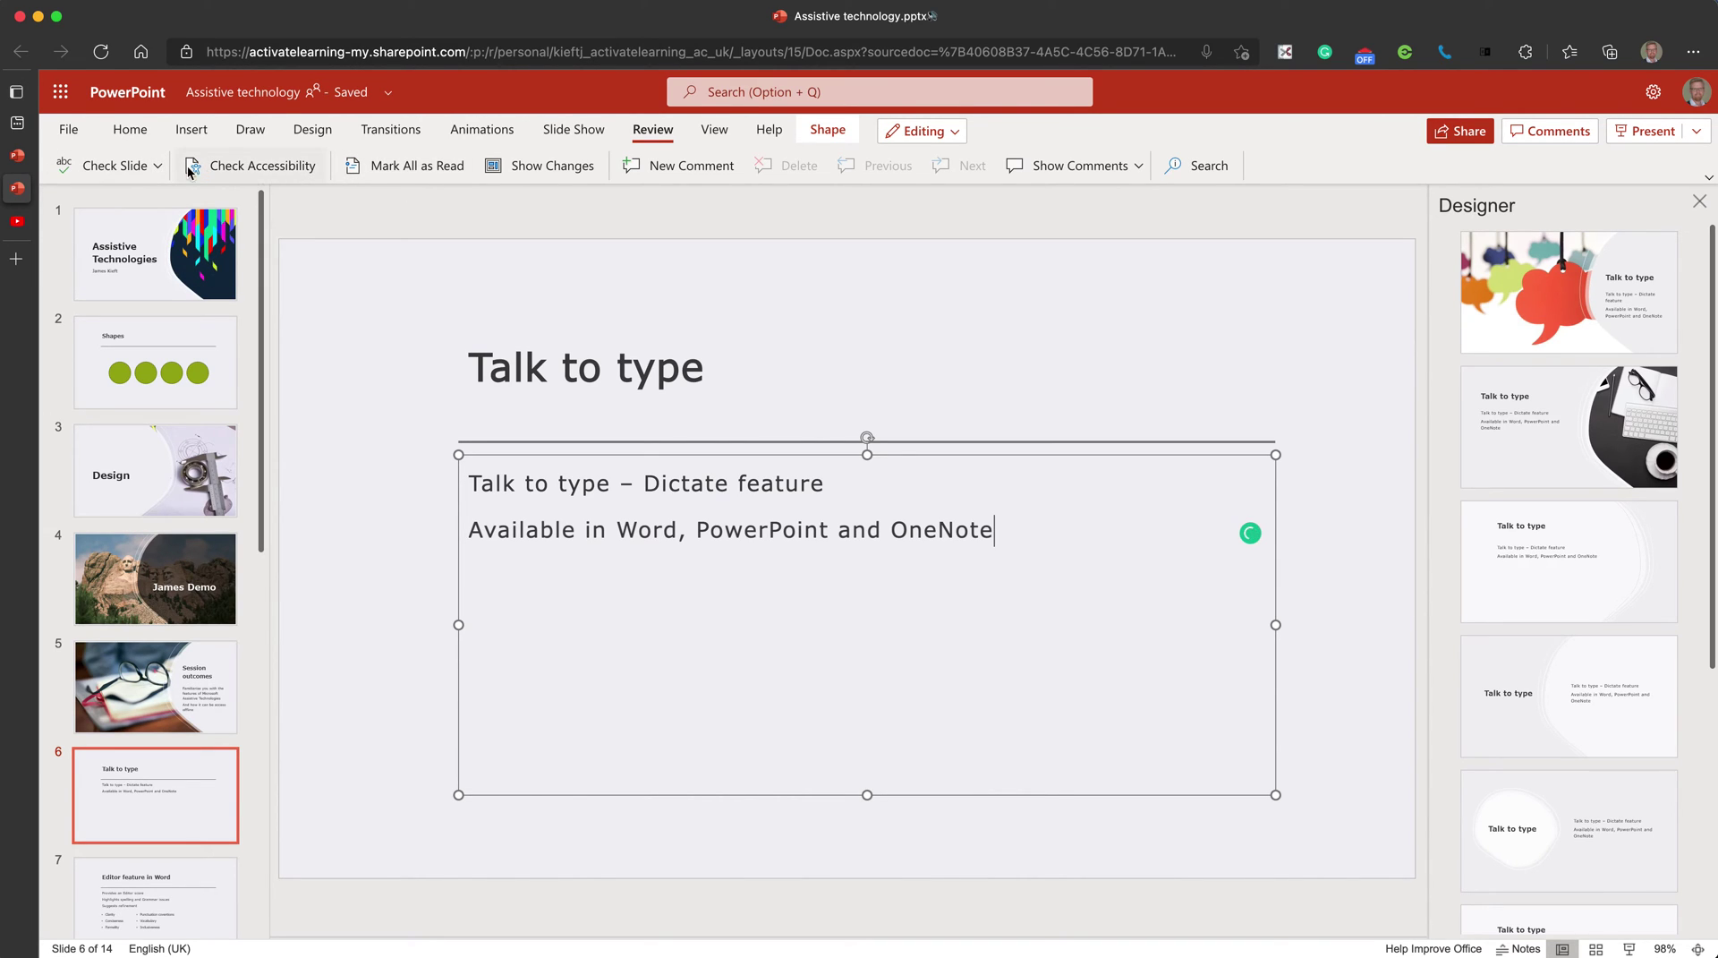
click(156, 168)
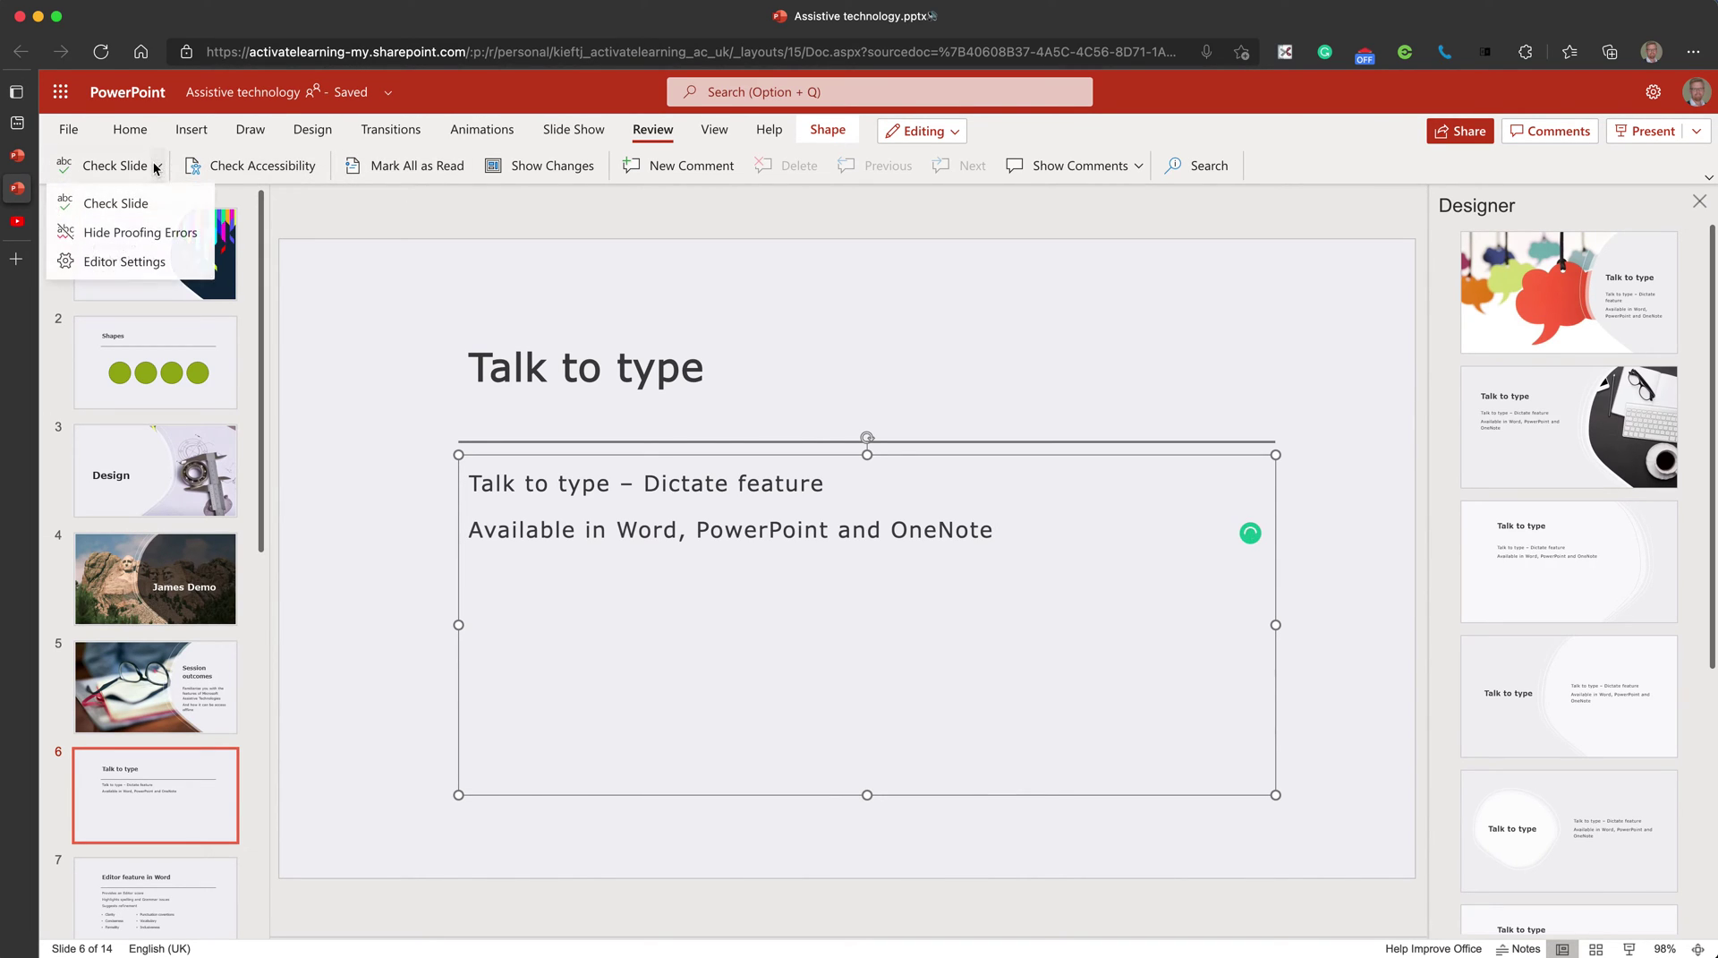
click(90, 262)
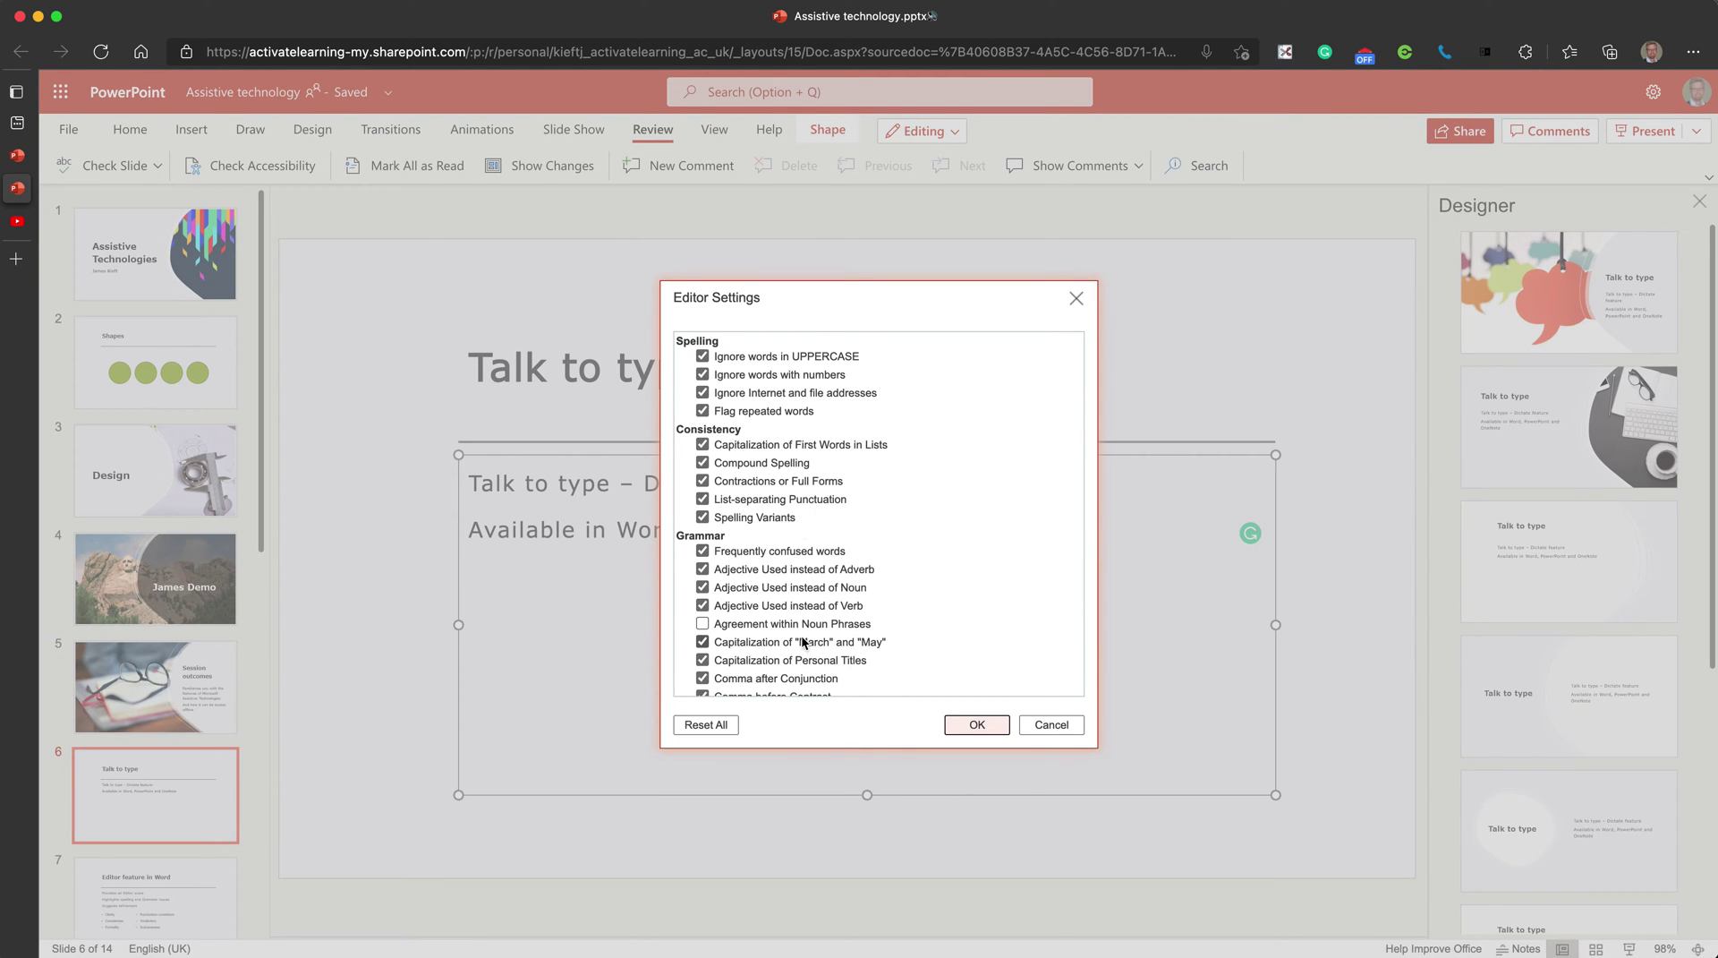
click(976, 725)
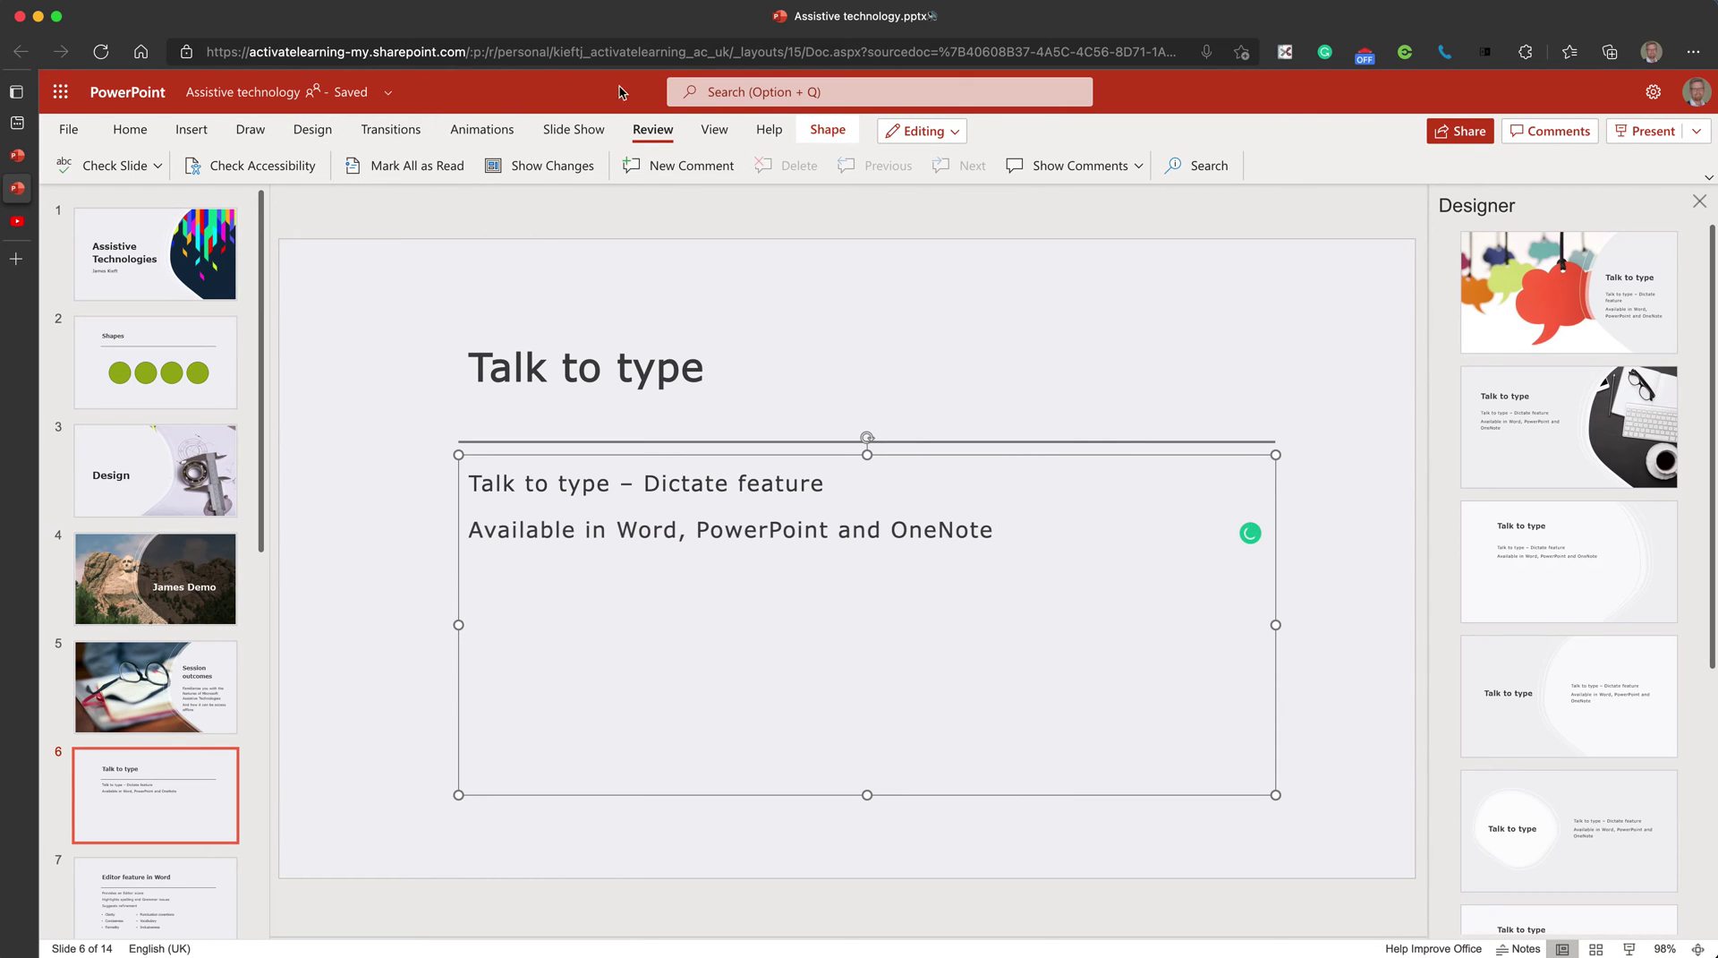
Show the Rehearse with Coach options on the Slide Show tab, with Body language enabled
click(575, 132)
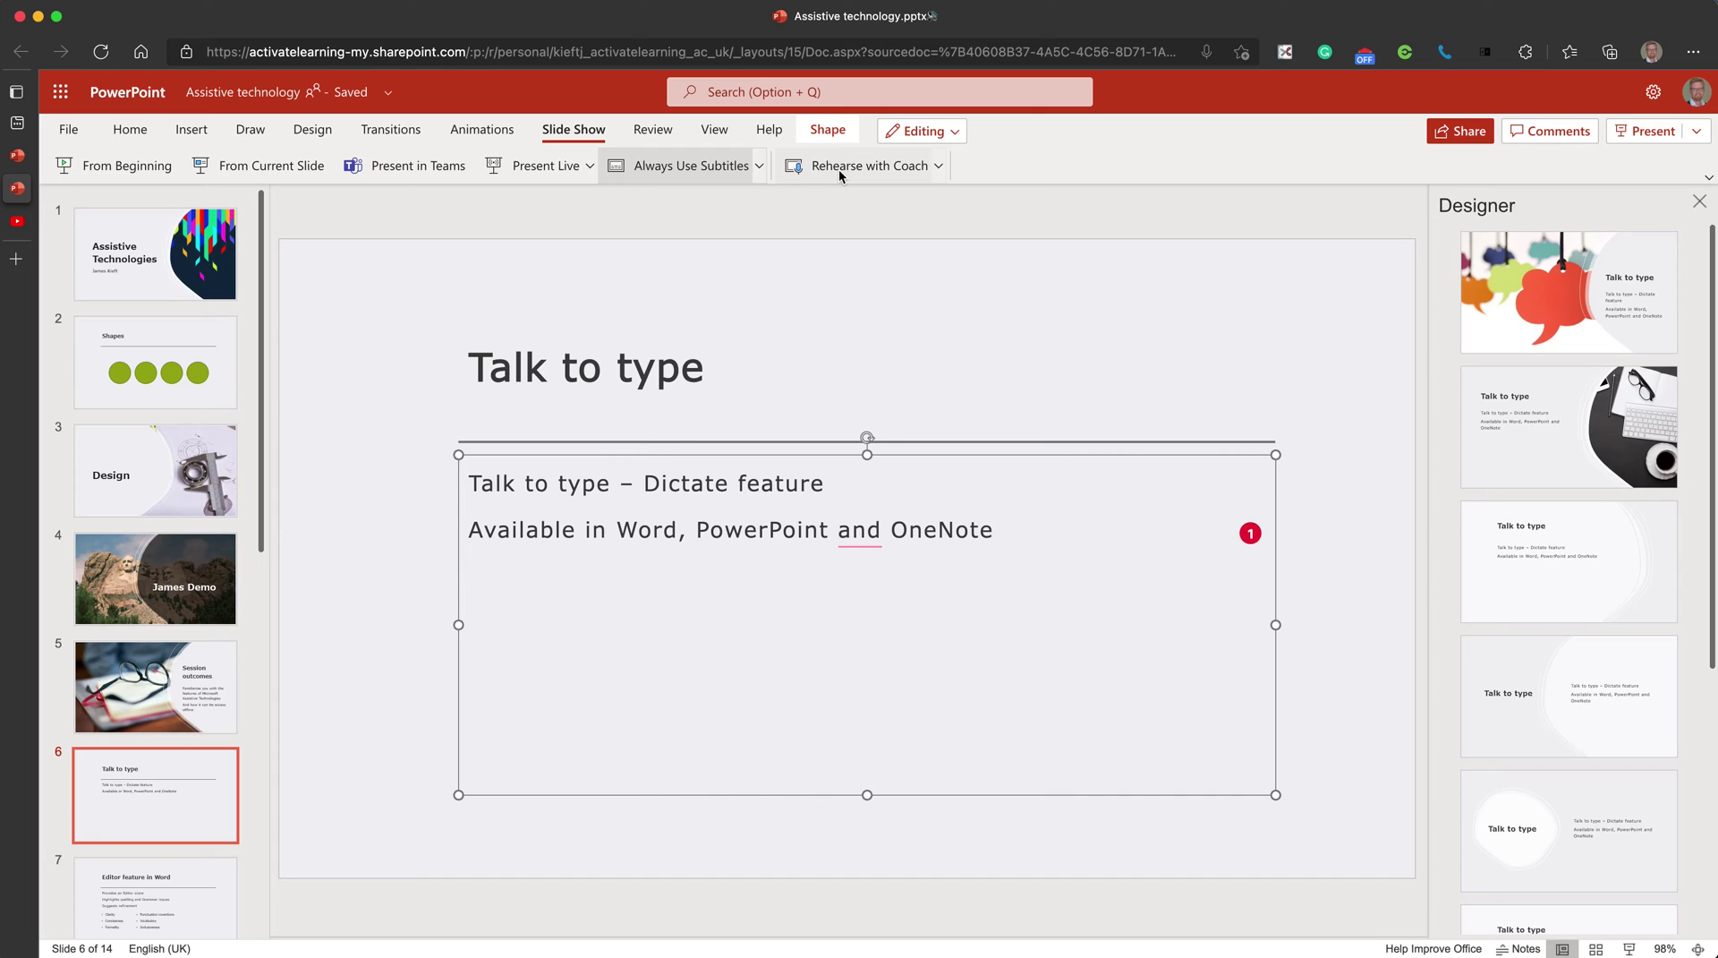
click(938, 165)
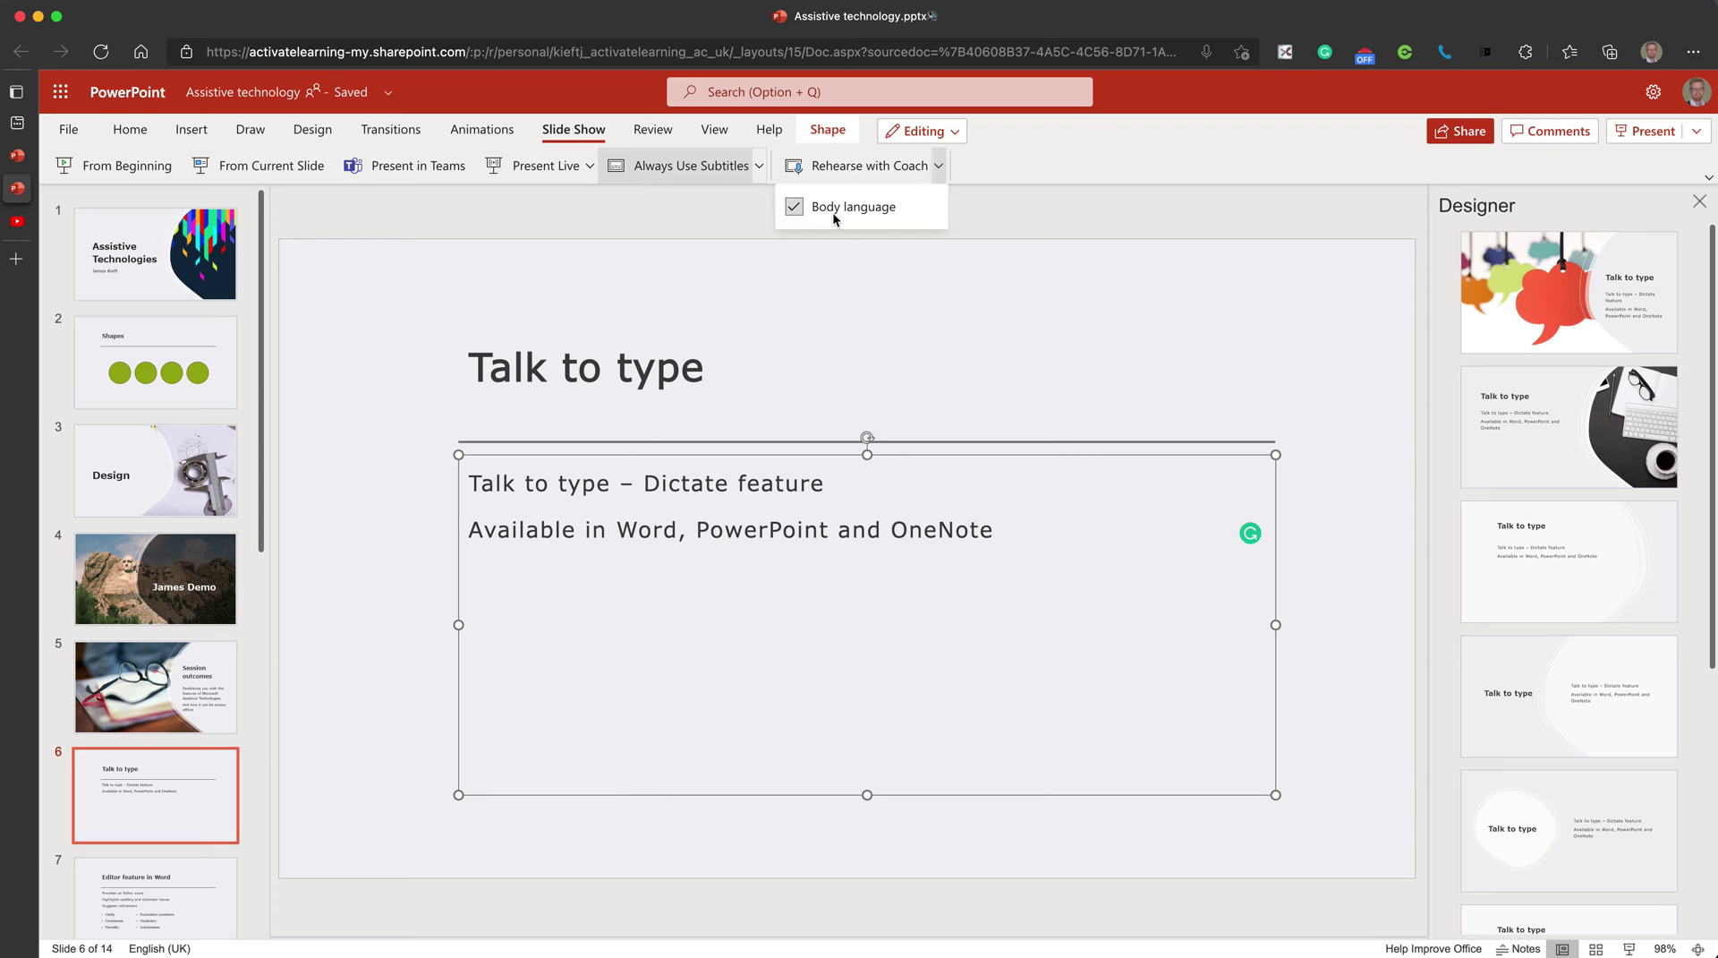
Rehearse with Coach through four slides, then end the rehearsal with Esc
click(831, 168)
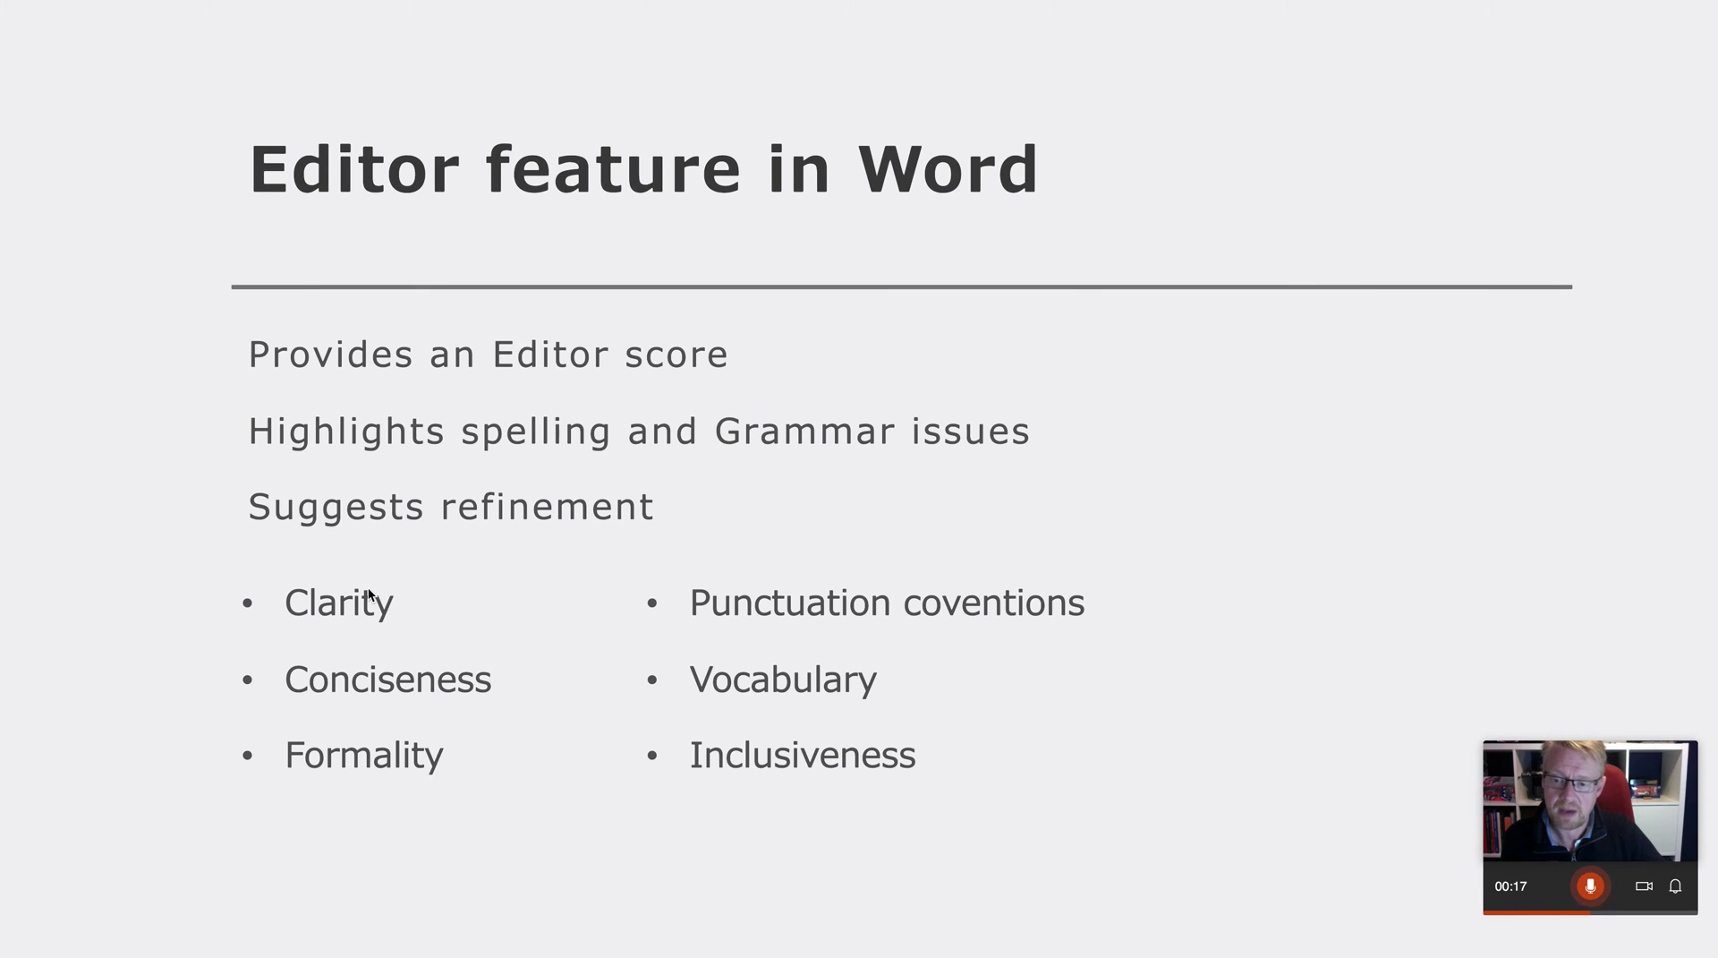
mouse_move(870, 956)
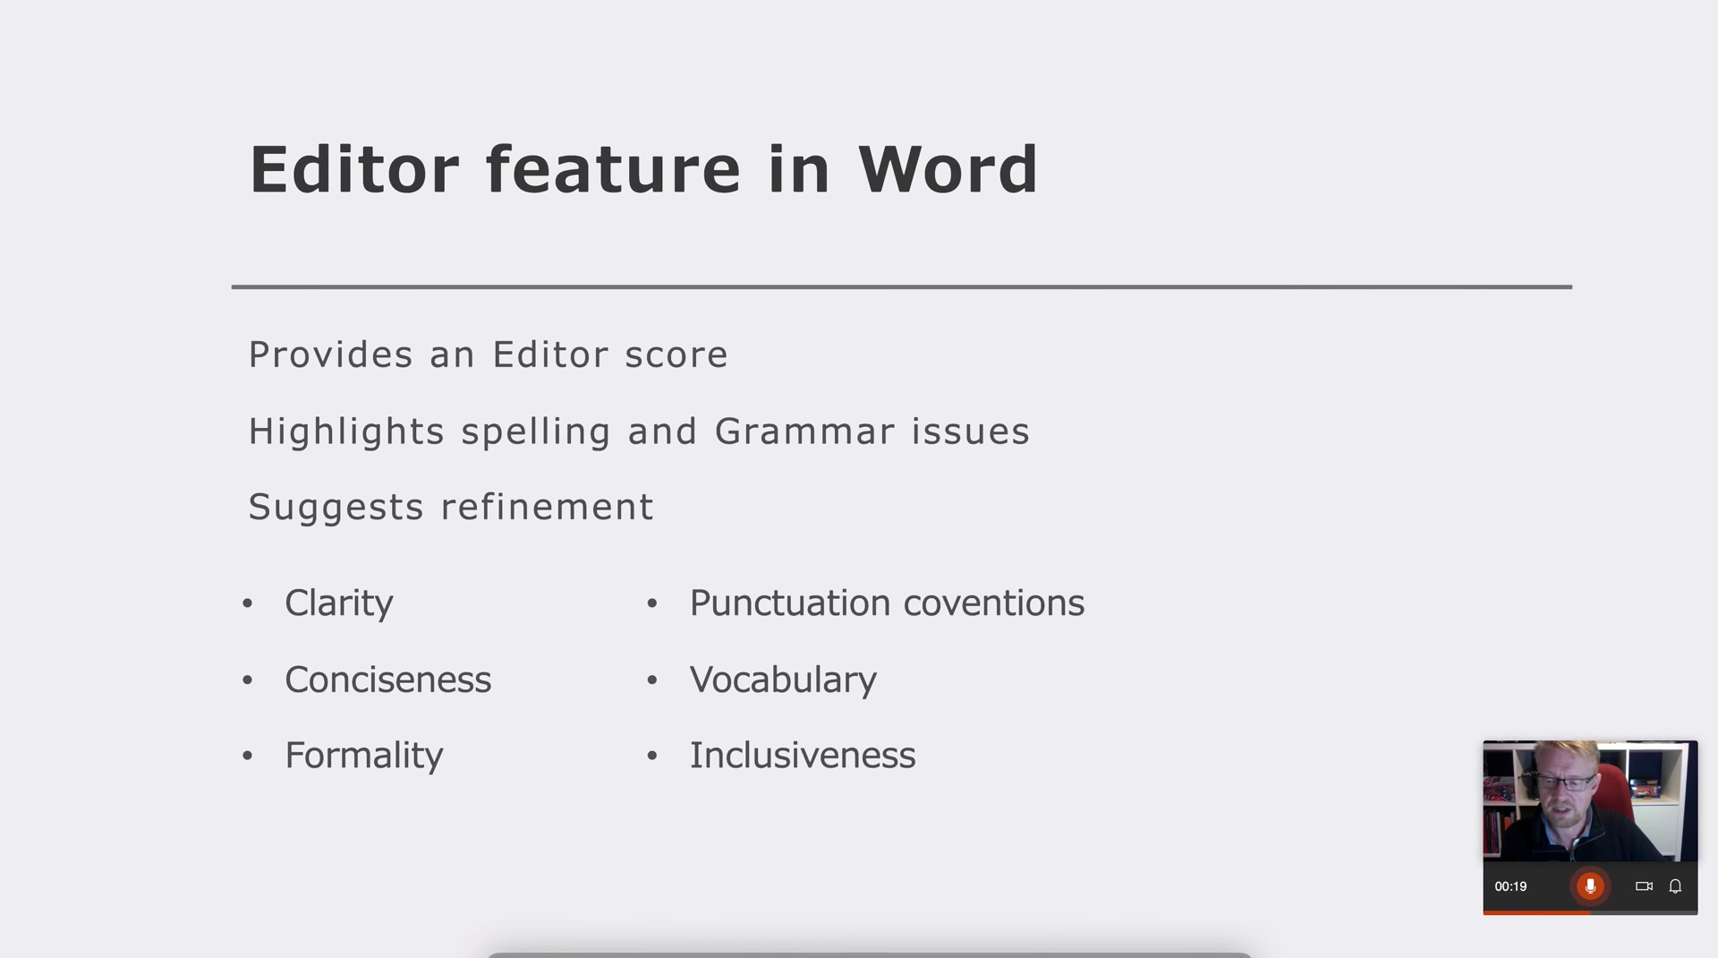
key(Right)
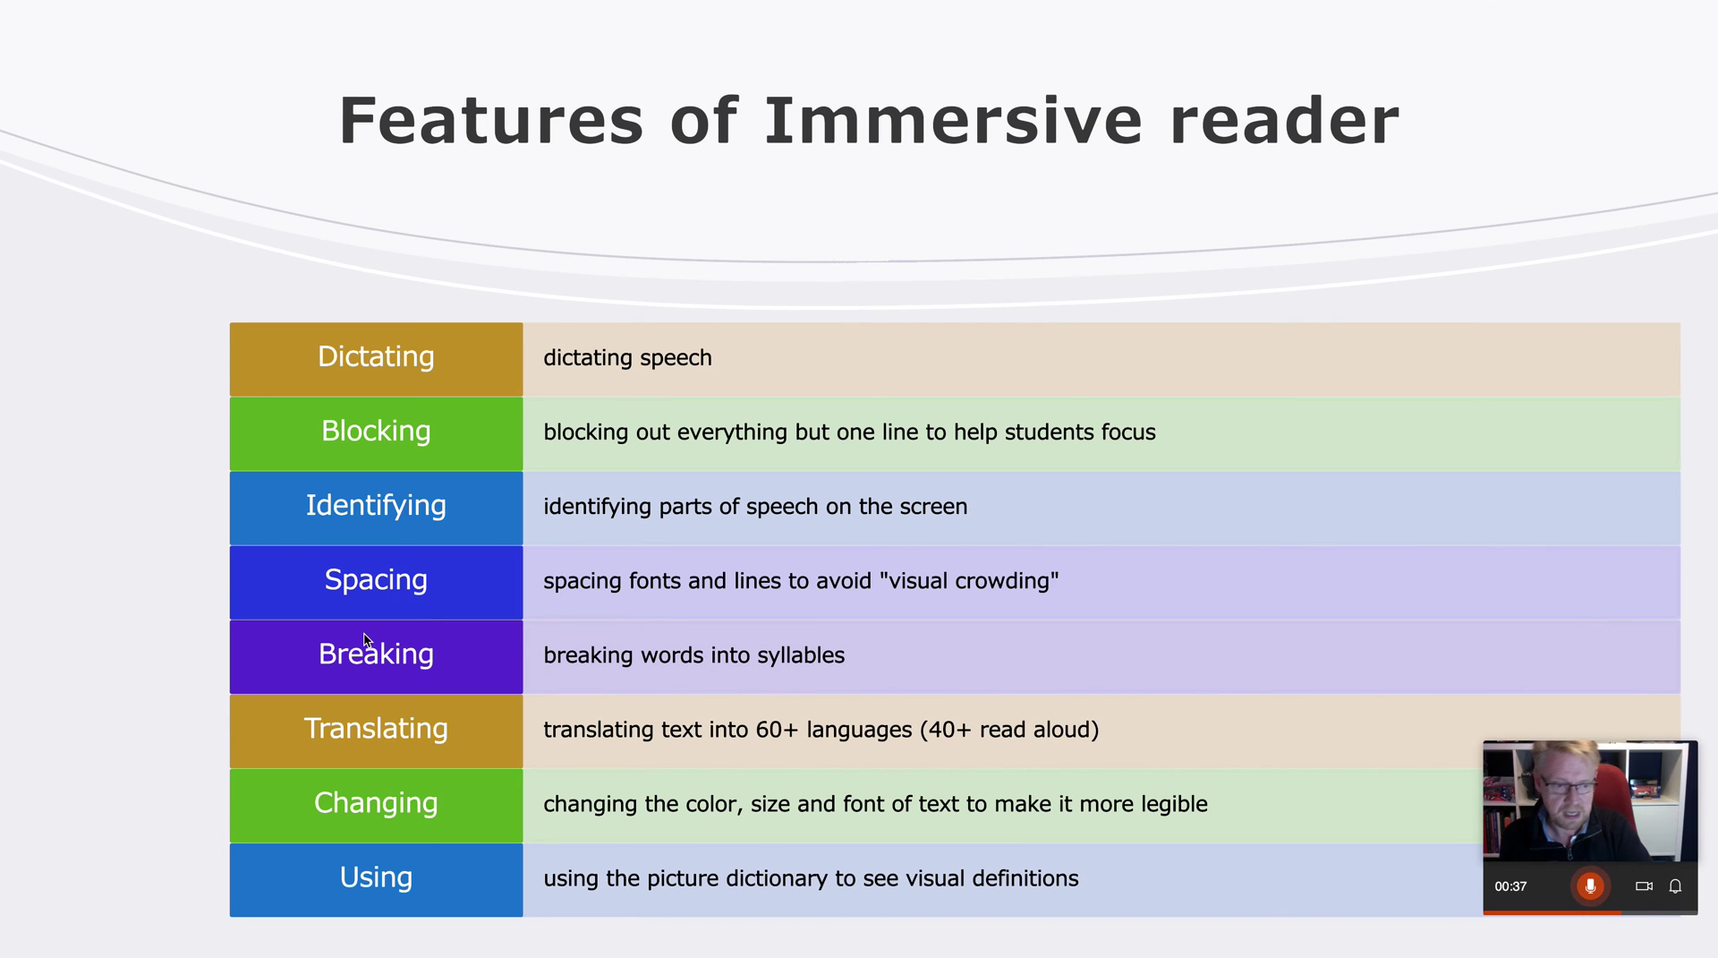
key(Escape)
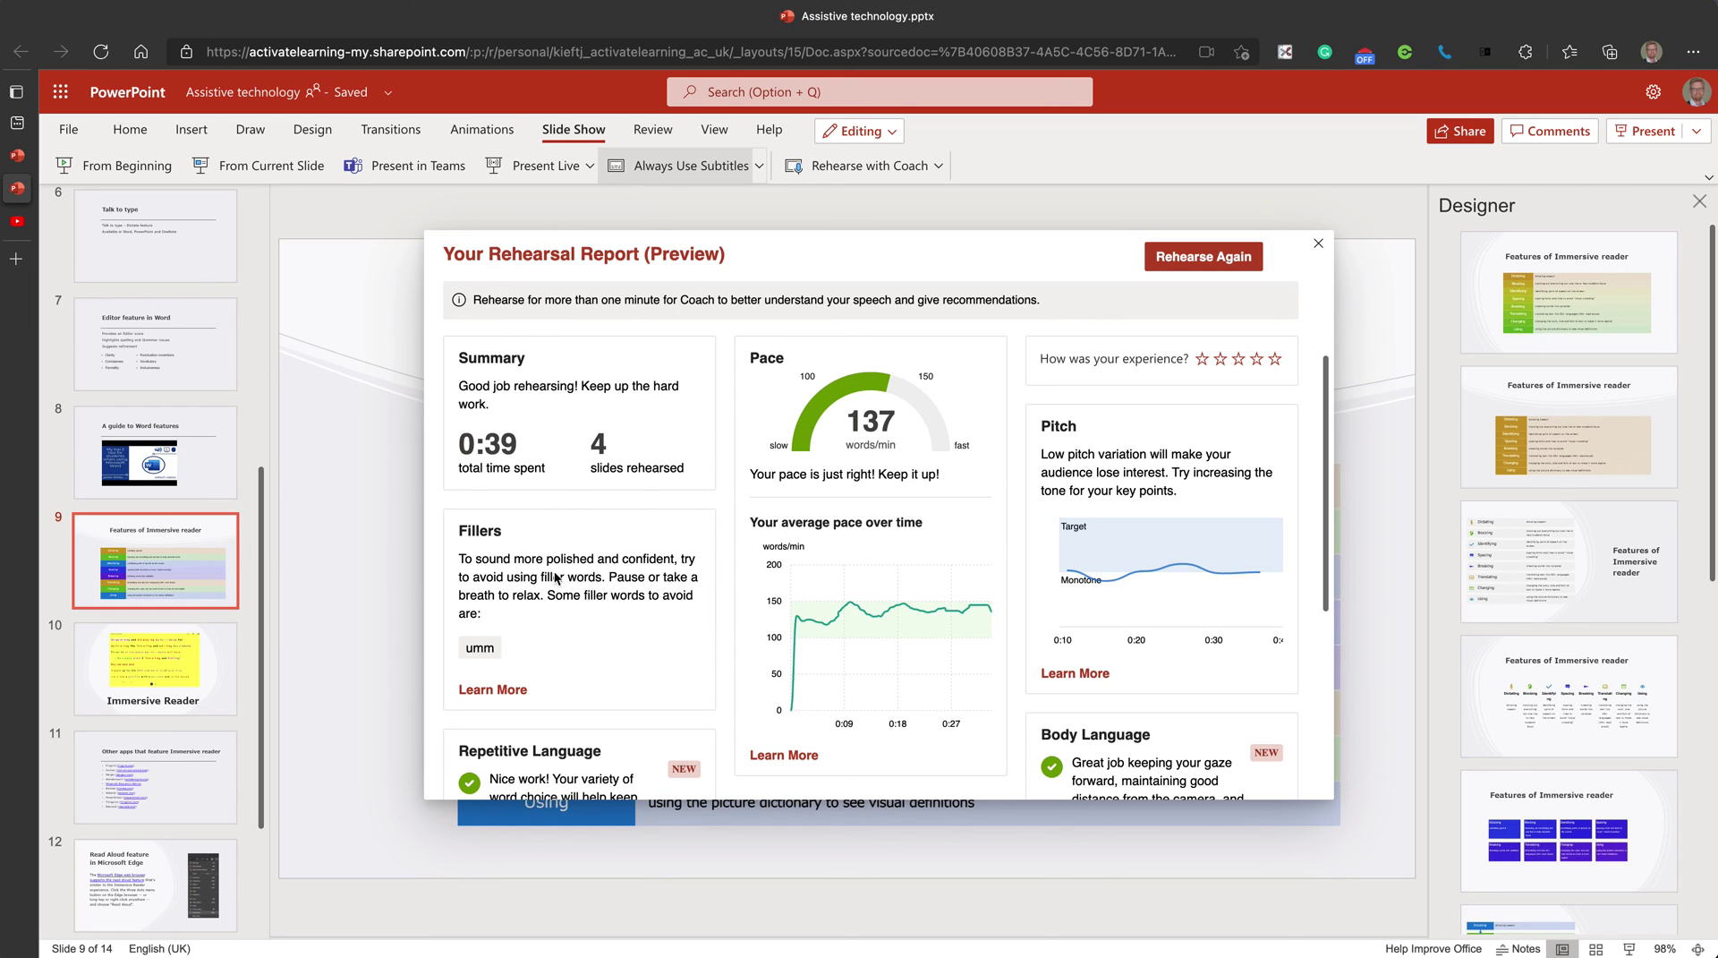
Scroll through the Rehearsal Report and read the pitch graph and other feedback
scroll(556, 577, down, 1)
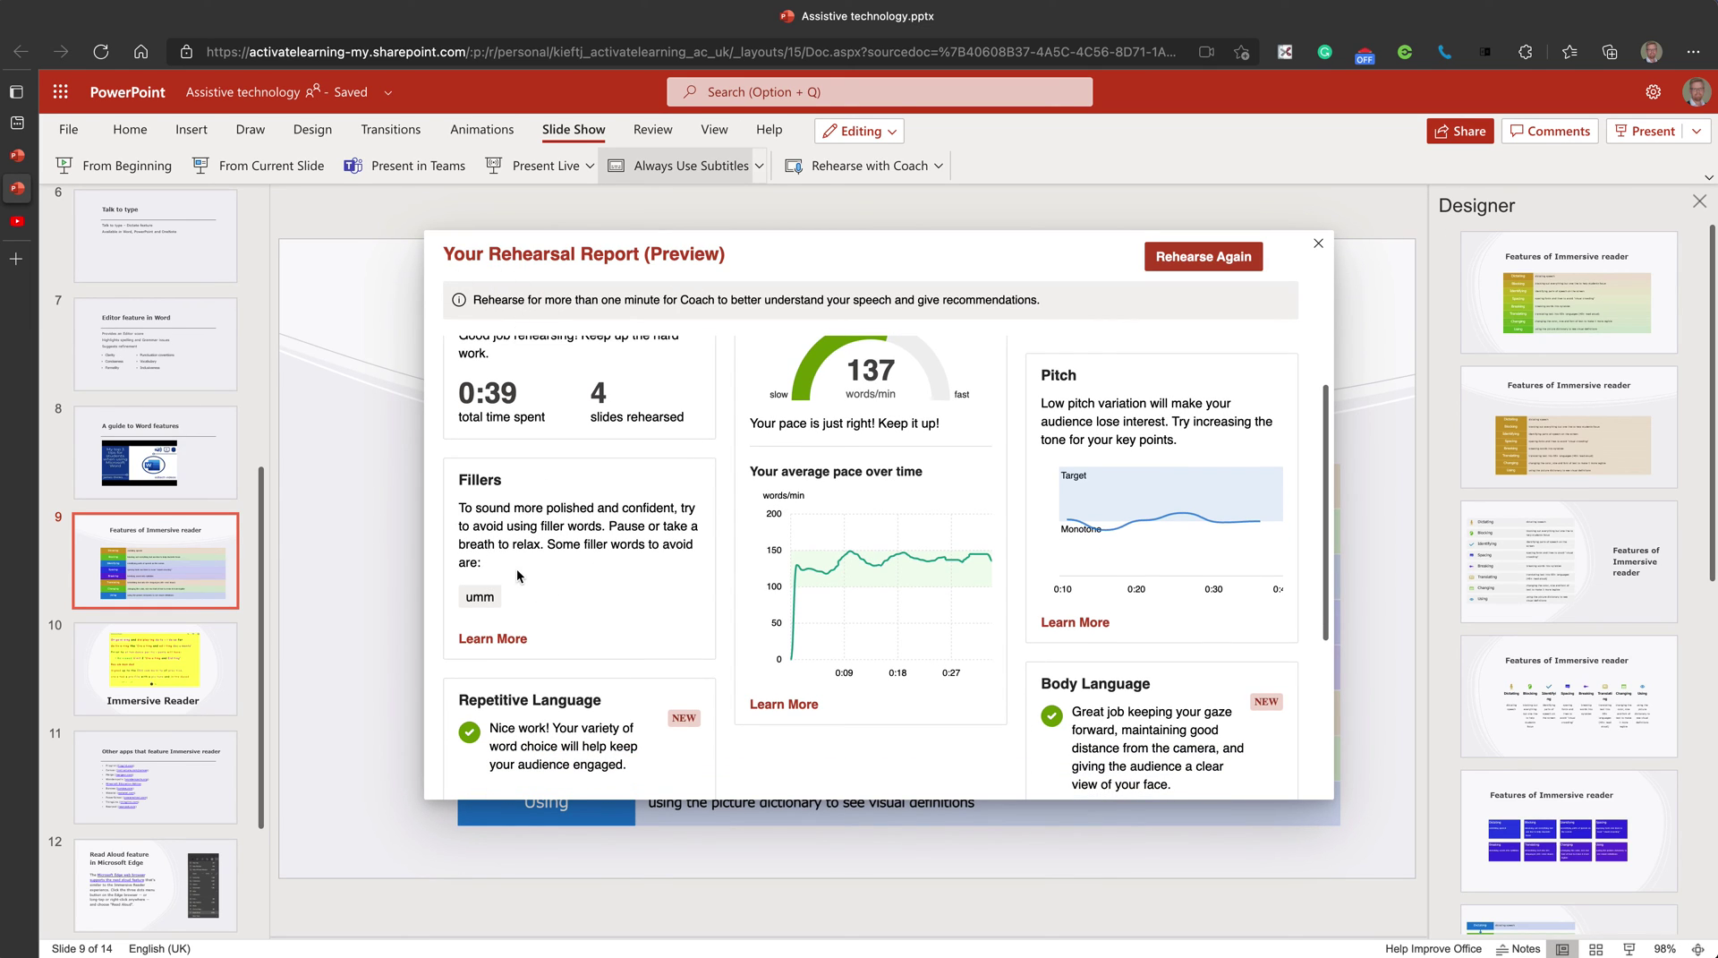
scroll(518, 567, down, 3)
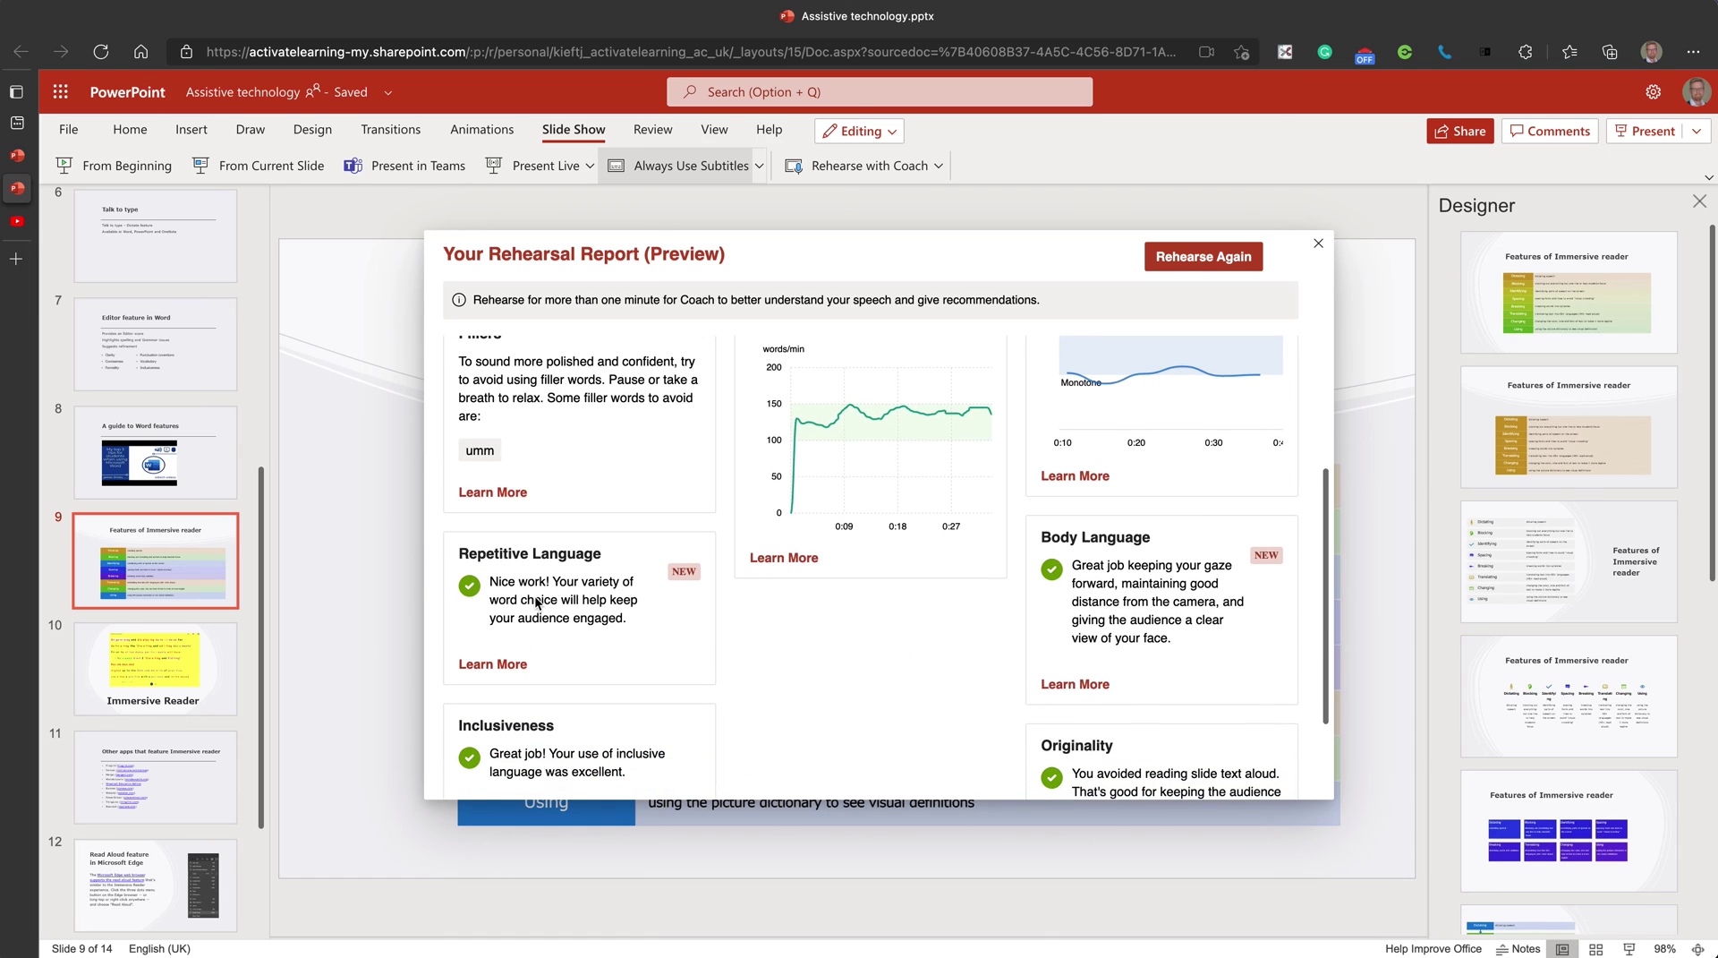
scroll(1275, 548, up, 3)
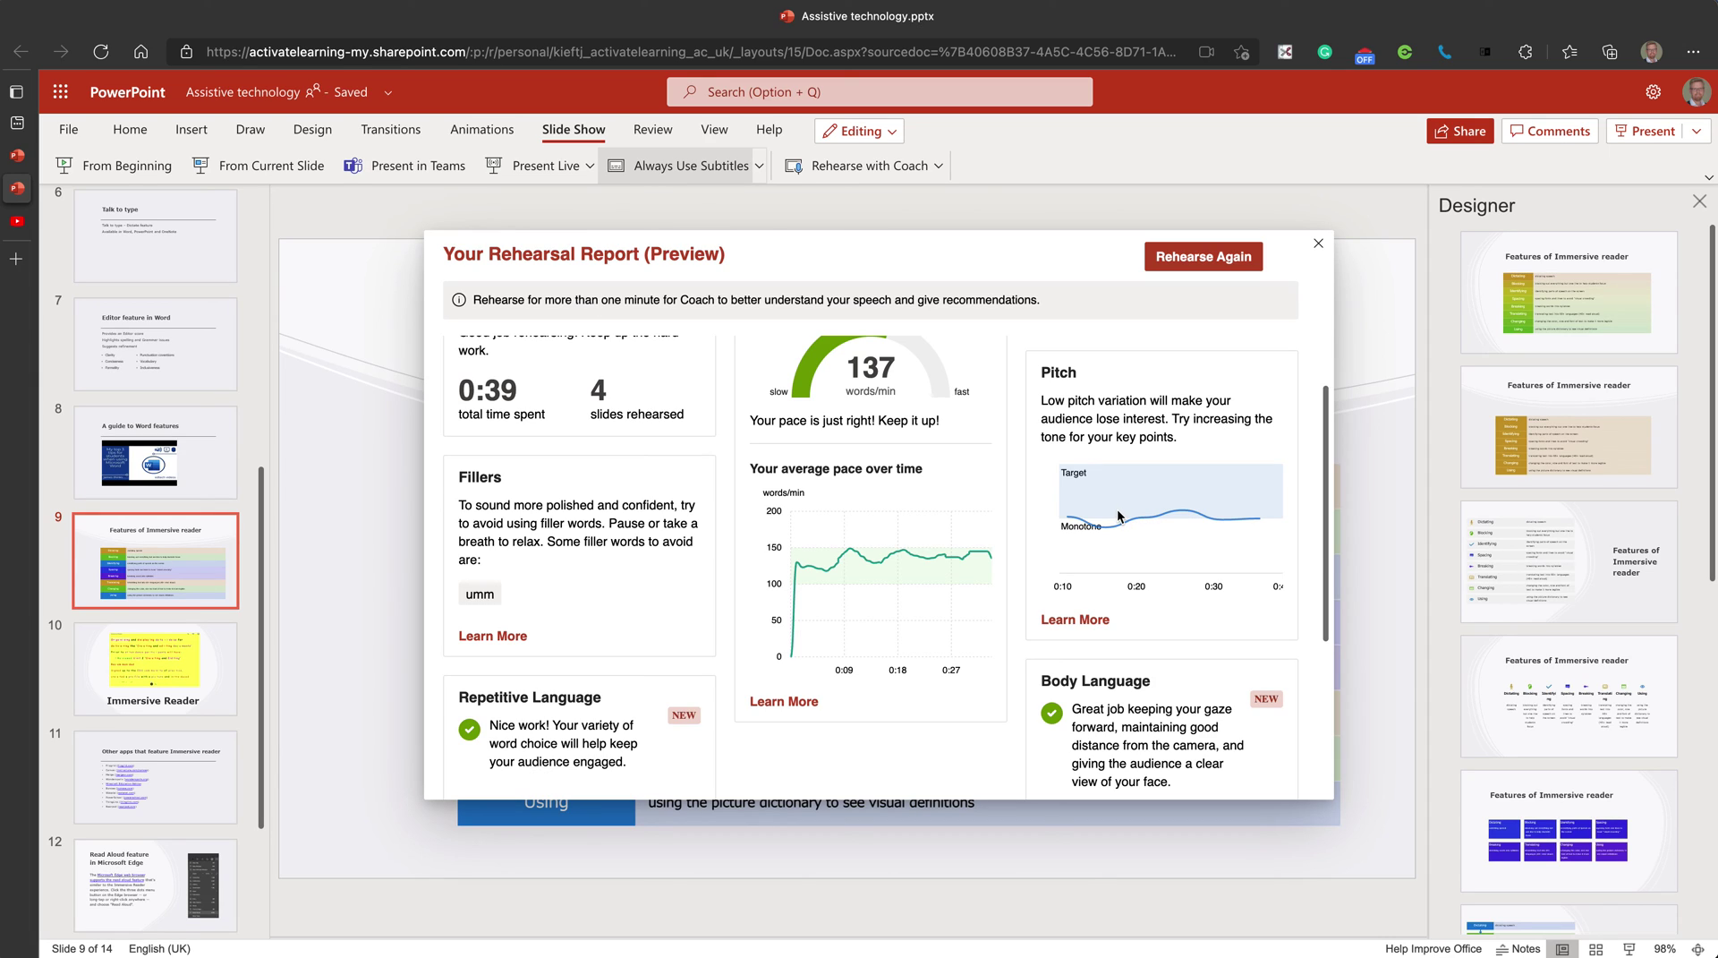
mouse_move(1118, 517)
scroll(886, 571, up, 1)
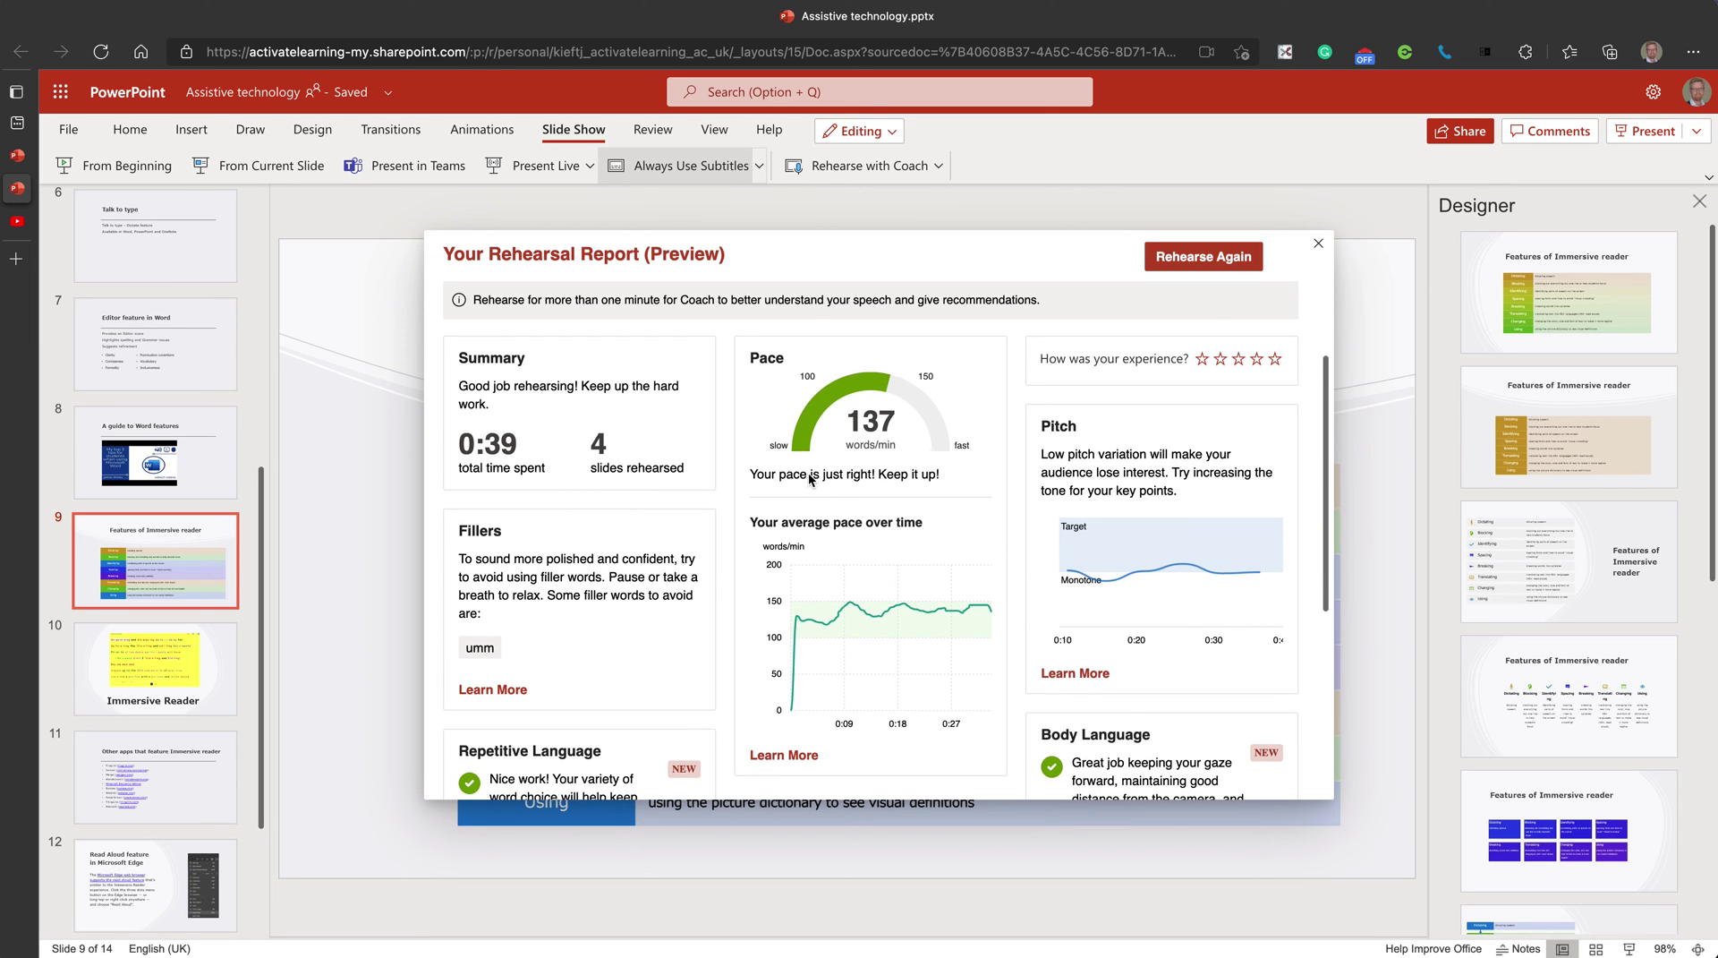
scroll(808, 472, down, 3)
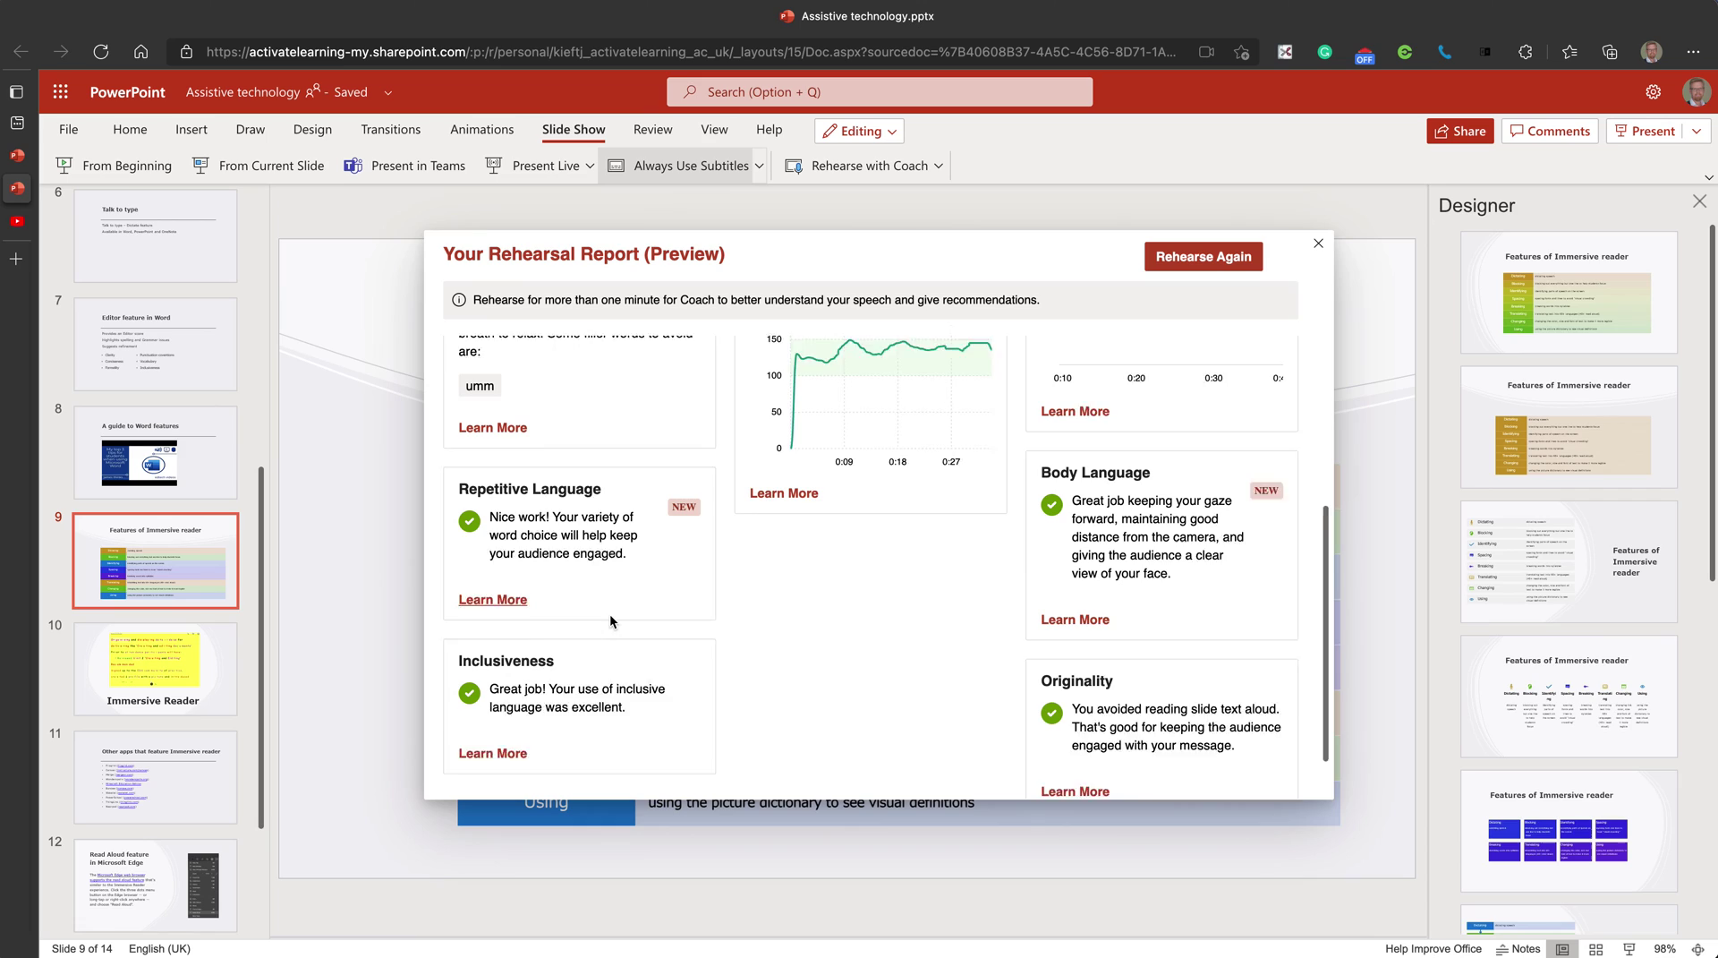